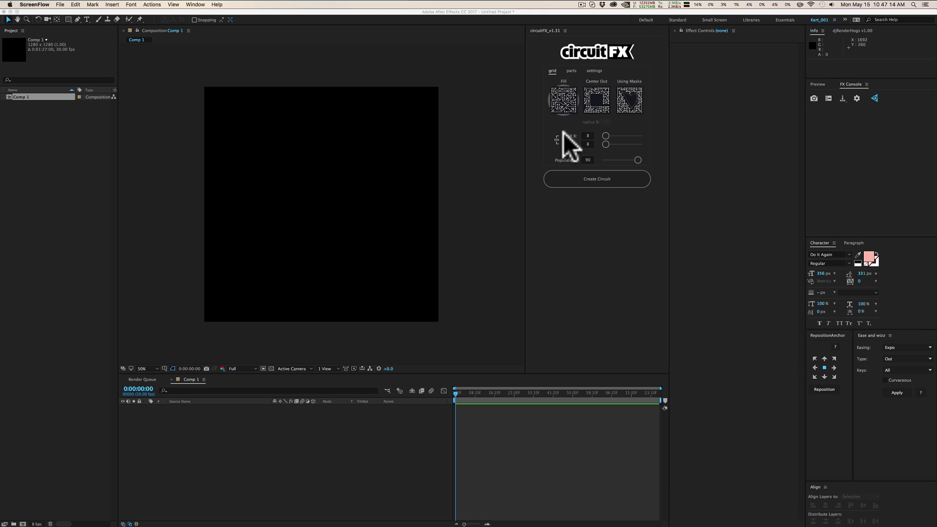
- Choose the Fill grid mode in circuitFX and create a circuit in Comp 1
{"action": "left_click", "coordinate": [567, 93]}
{"action": "left_click", "coordinate": [616, 95]}
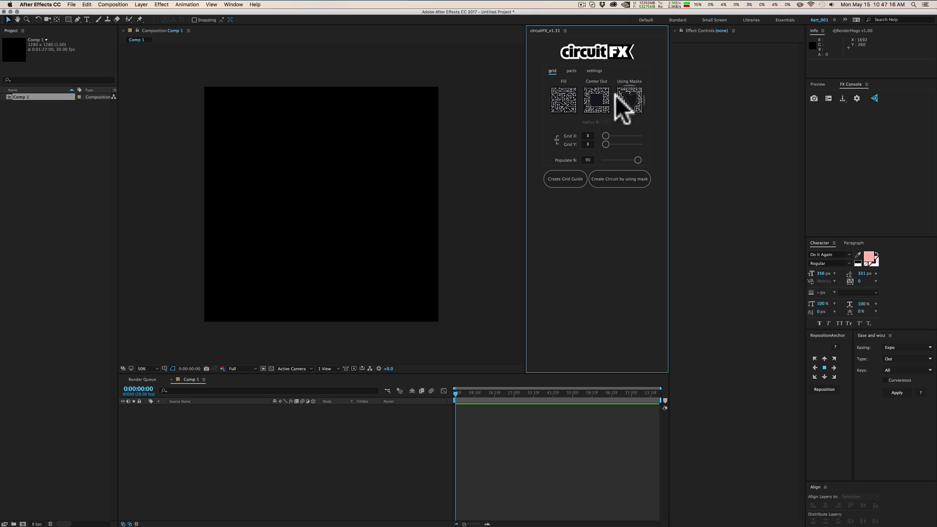
{"action": "left_click", "coordinate": [563, 98]}
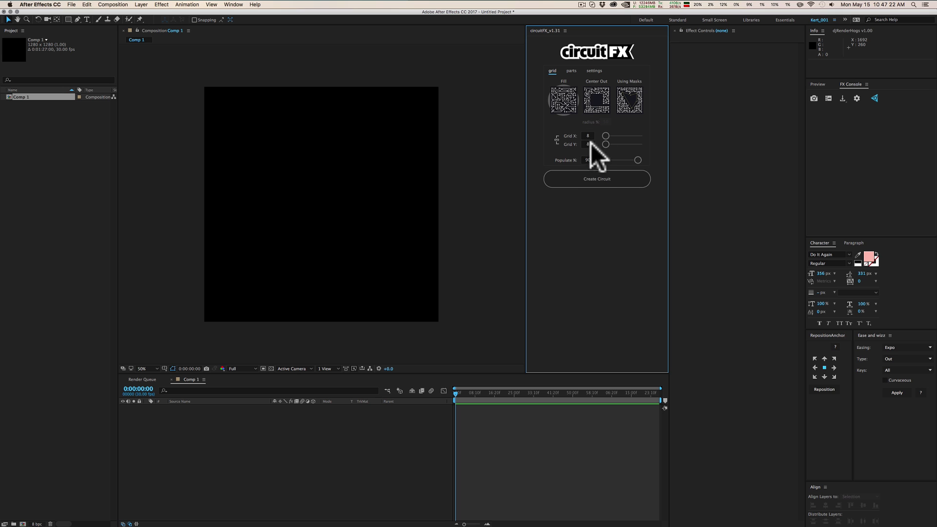
{"action": "left_click", "coordinate": [595, 175]}
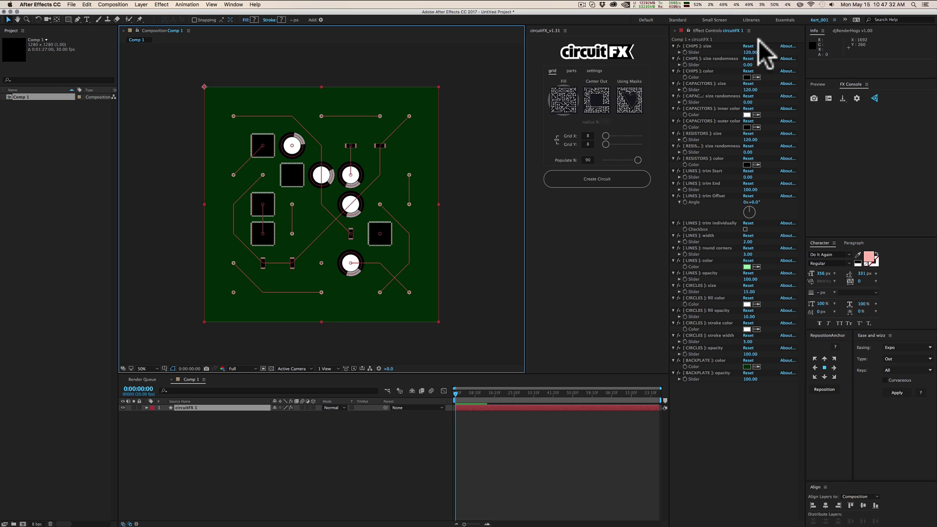
- Set the circuit's chip size to 84 with randomness 37, and the capacitor size to 103 with randomness 28
{"action": "left_click", "coordinate": [747, 52]}
{"action": "left_click_drag", "start_coordinate": [745, 50], "coordinate": [730, 115]}
{"action": "left_click", "coordinate": [758, 63]}
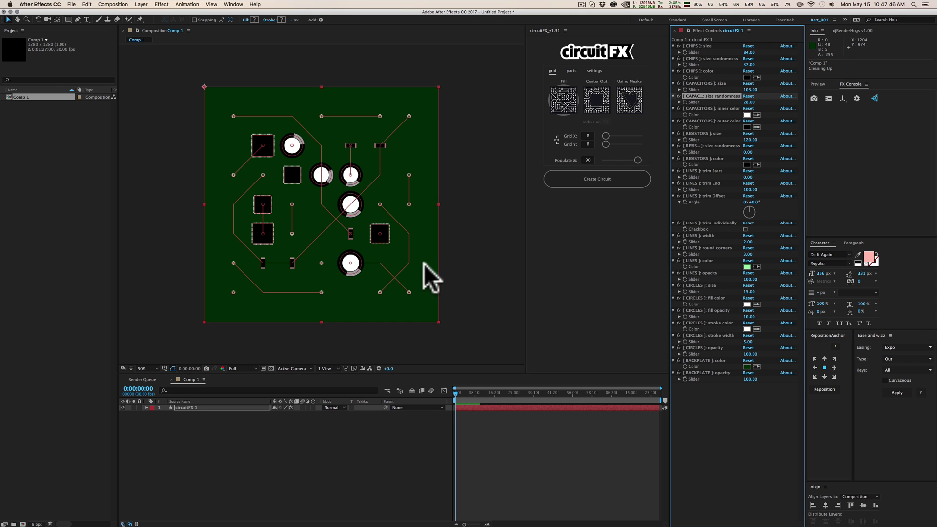
- Delete the existing circuit layer and create a new circuit with Grid X and Grid Y set to 15
{"action": "left_click", "coordinate": [194, 407]}
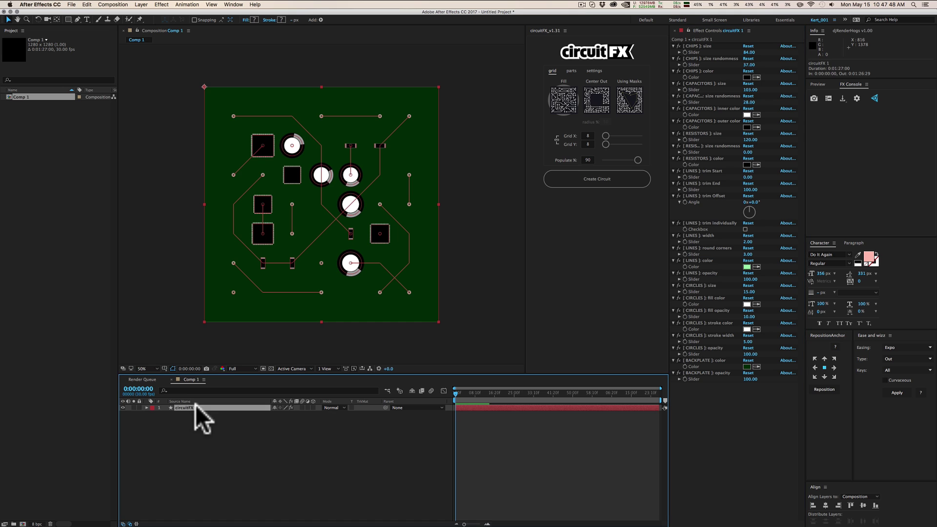
{"action": "key", "text": "Delete"}
{"action": "left_click", "coordinate": [592, 135]}
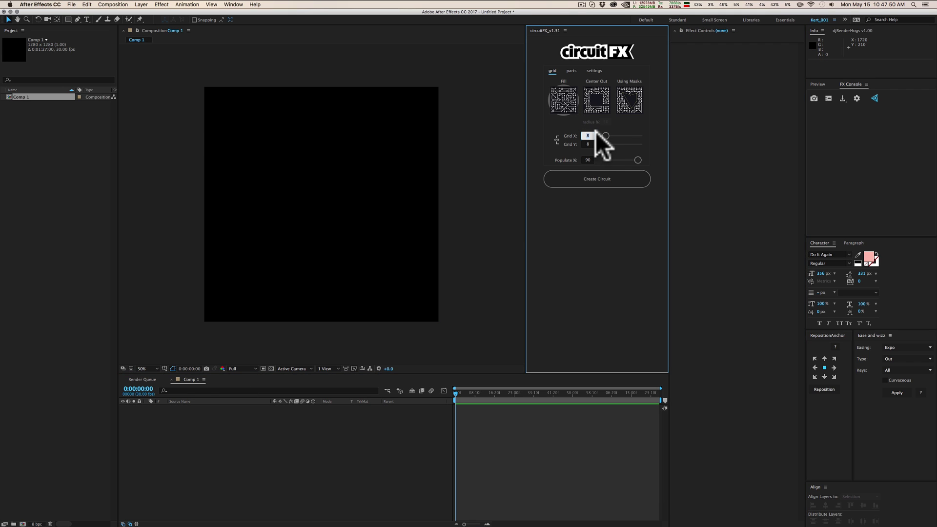
{"action": "type", "text": "15"}
{"action": "key", "text": "Return"}
{"action": "type", "text": "15"}
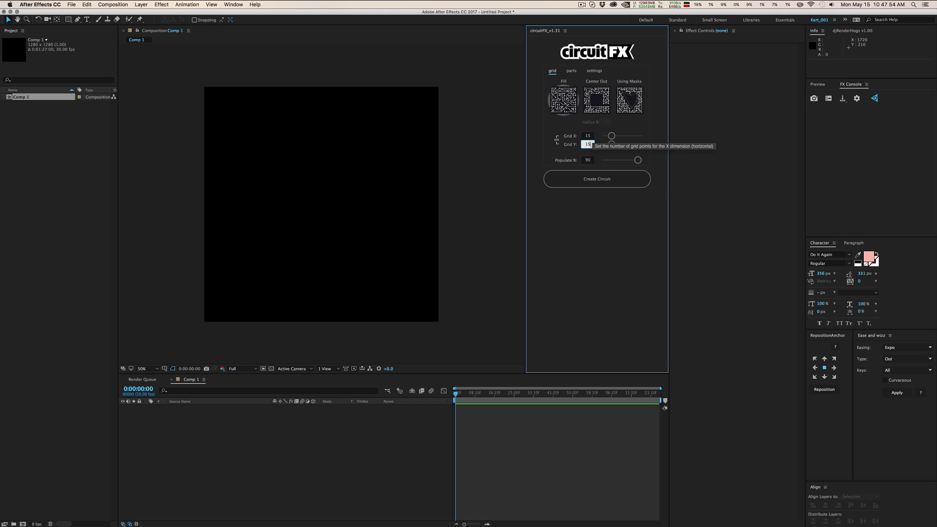
{"action": "left_click", "coordinate": [593, 179]}
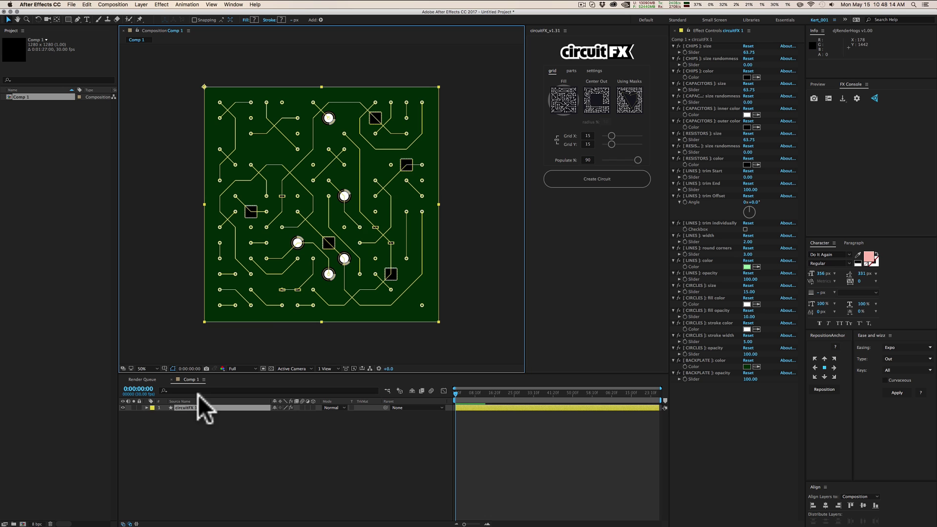
- Delete the circuit layer and create a sparse one with the populate percentage set to 10
{"action": "key", "text": "Delete"}
{"action": "left_click", "coordinate": [587, 160]}
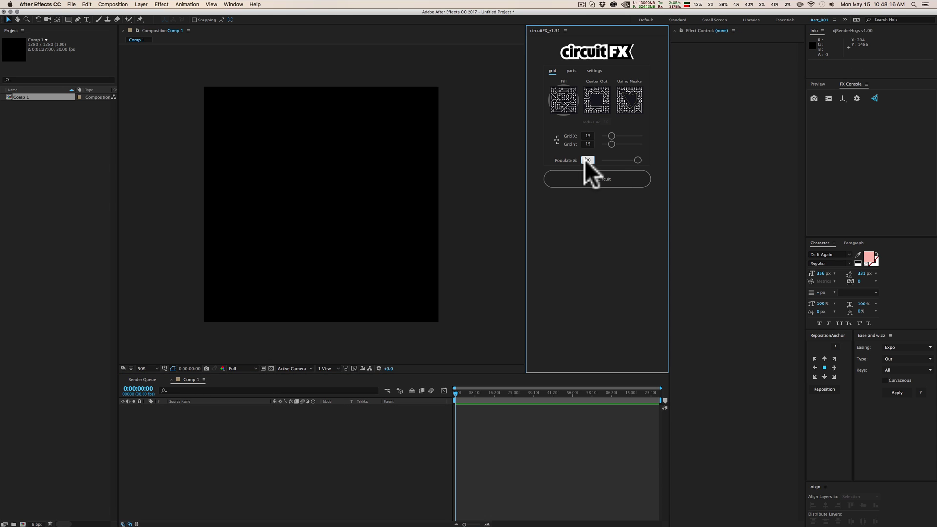
{"action": "type", "text": "10"}
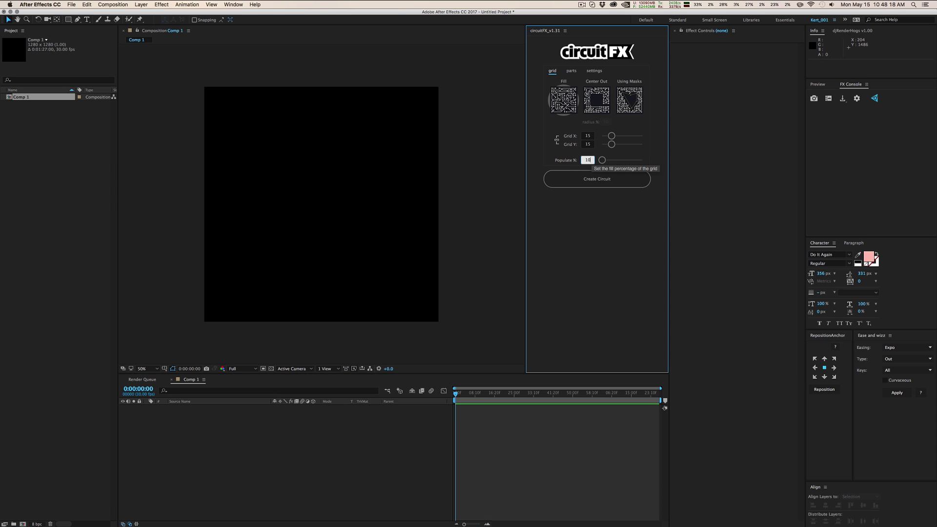
{"action": "left_click", "coordinate": [587, 179]}
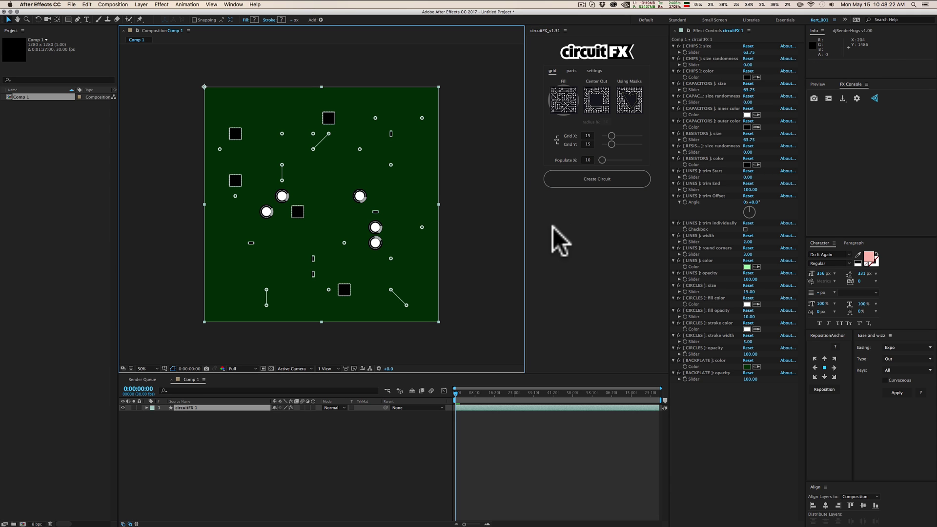
- Replace the sparse circuit with a new one created at a populate percentage of 100
{"action": "left_click", "coordinate": [236, 408]}
{"action": "key", "text": "Delete"}
{"action": "left_click", "coordinate": [591, 160]}
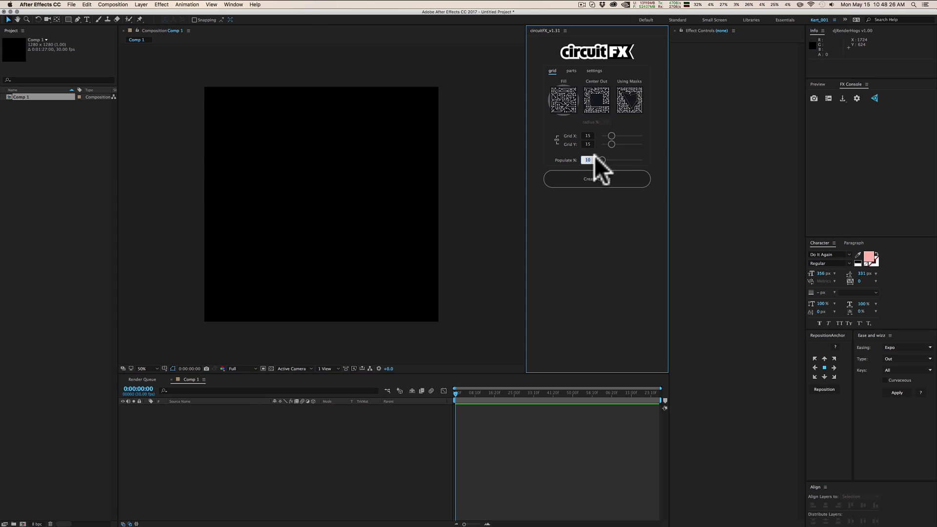
{"action": "type", "text": "0"}
{"action": "left_click", "coordinate": [590, 180]}
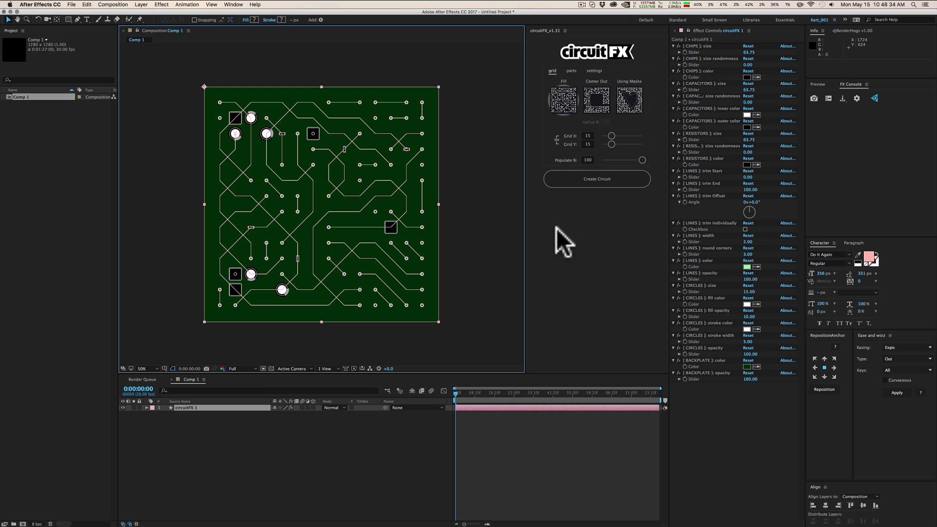
- Deselect the circuit layer and set the populate percentage to 90
{"action": "left_click", "coordinate": [268, 438]}
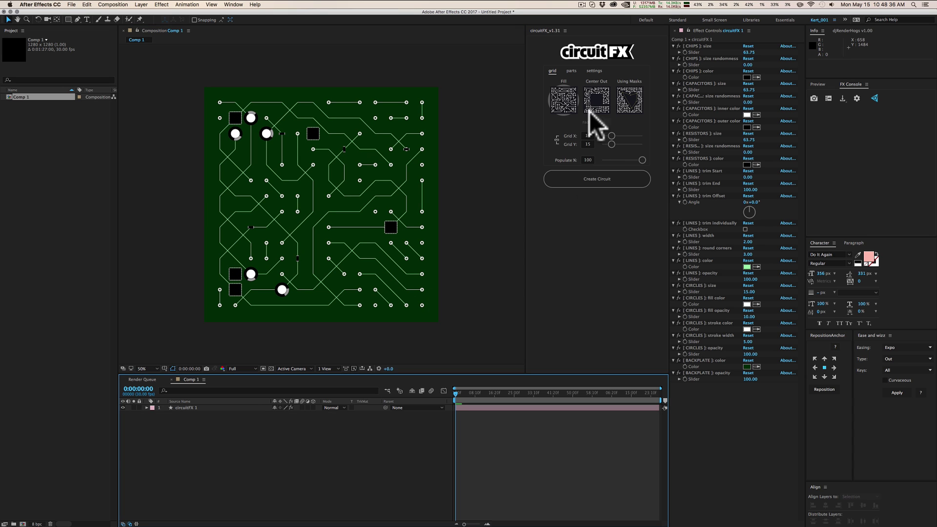
{"action": "left_click", "coordinate": [585, 160]}
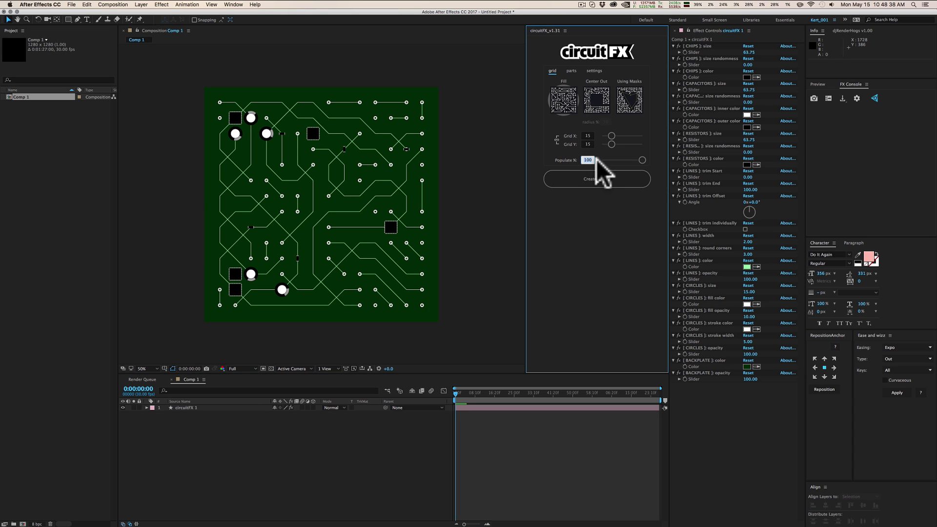
{"action": "type", "text": "90"}
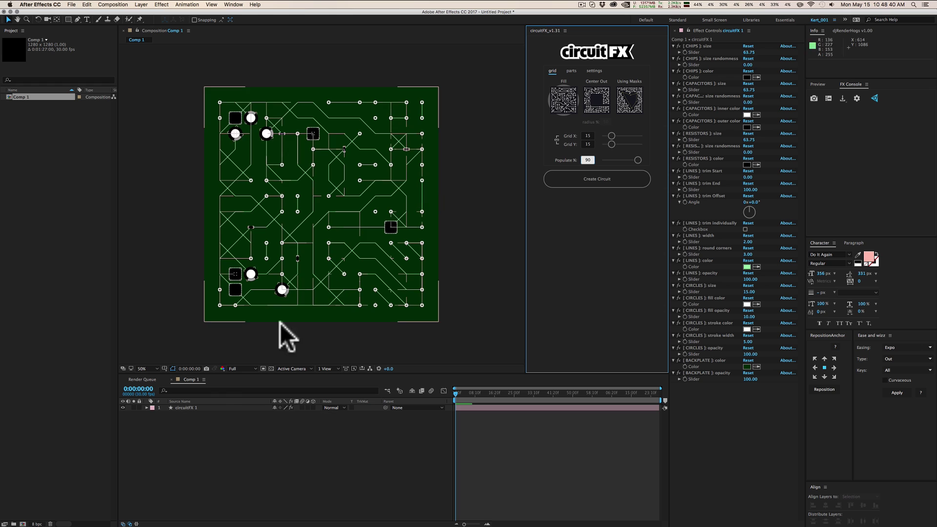
{"action": "left_click", "coordinate": [192, 405]}
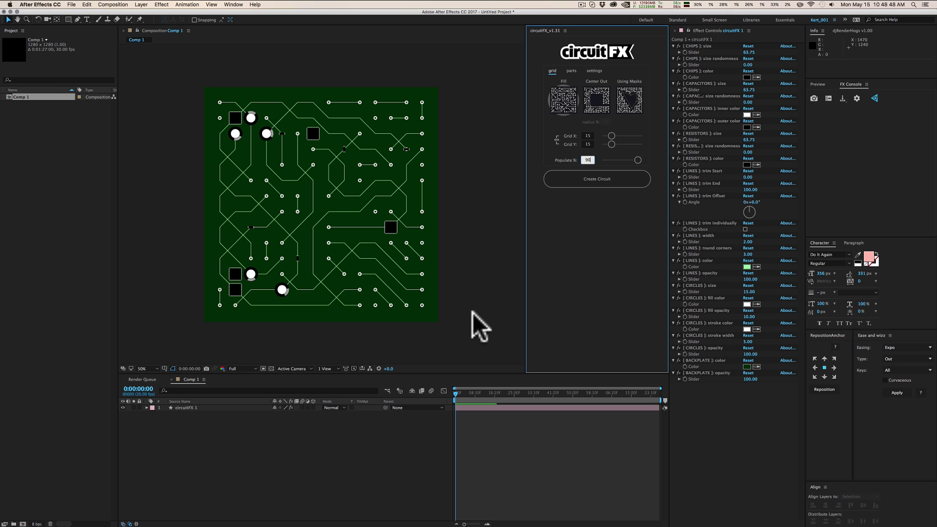
{"action": "left_click", "coordinate": [397, 223]}
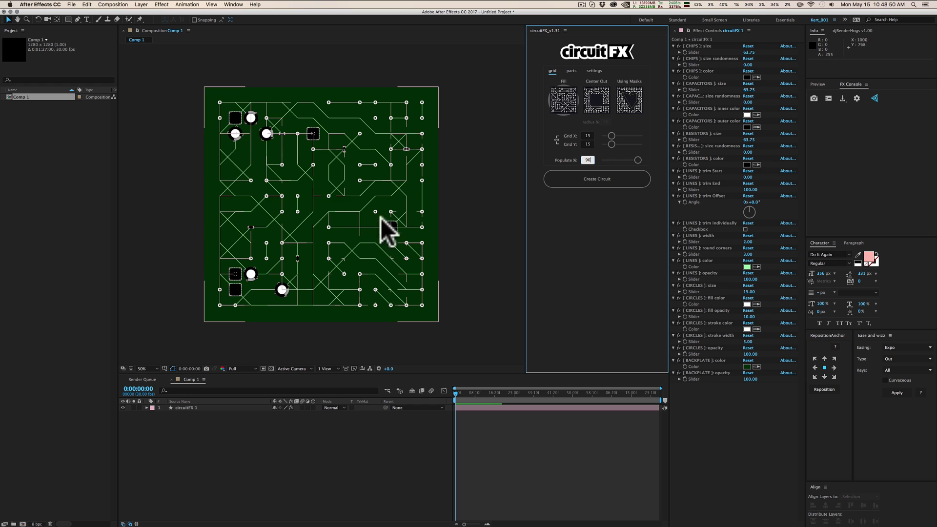
{"action": "key", "text": "F2"}
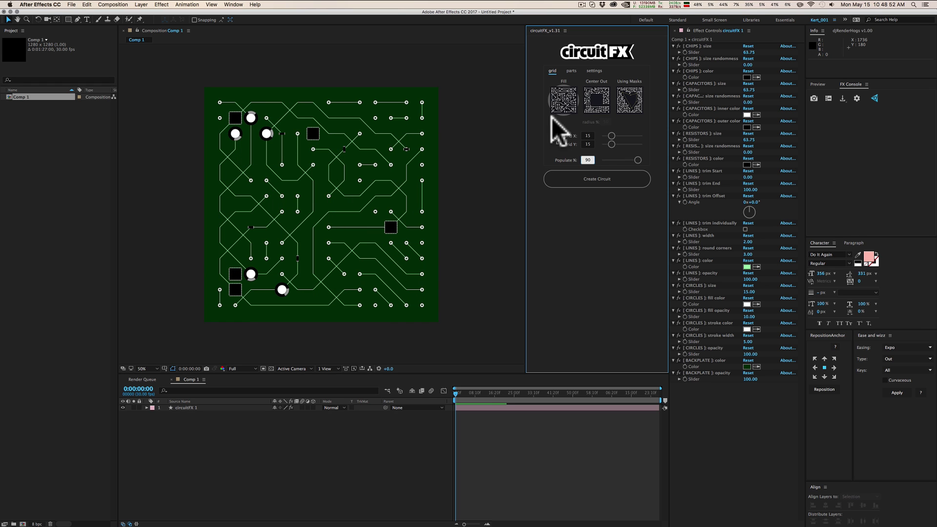
- Replace the circuit with a new one that has chips and resistors disabled and the number of capacitors set to 30
{"action": "left_click", "coordinate": [572, 71]}
{"action": "left_click", "coordinate": [176, 409]}
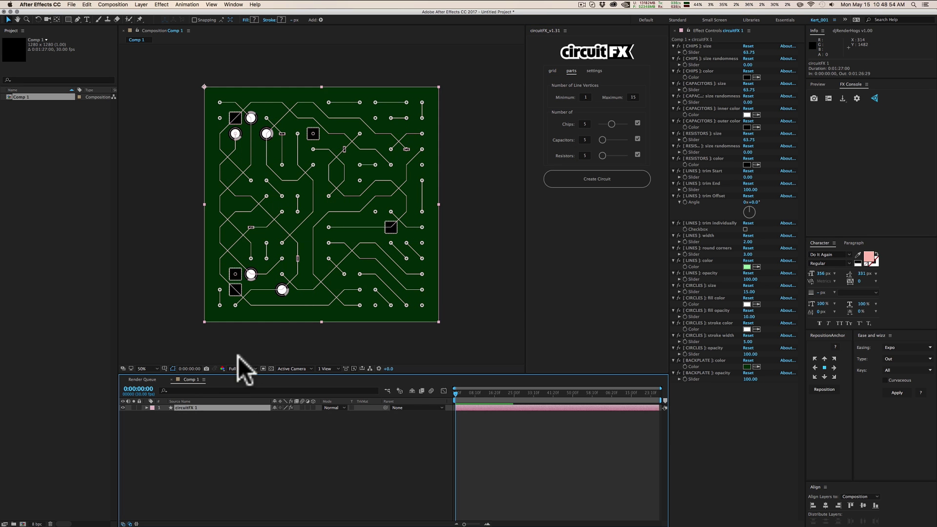
{"action": "key", "text": "Delete"}
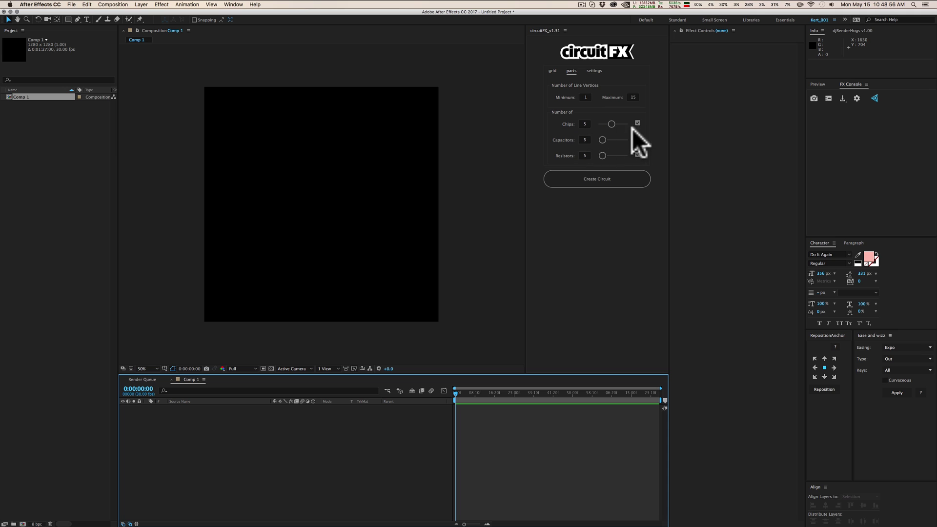
{"action": "left_click", "coordinate": [637, 122]}
{"action": "left_click", "coordinate": [637, 154]}
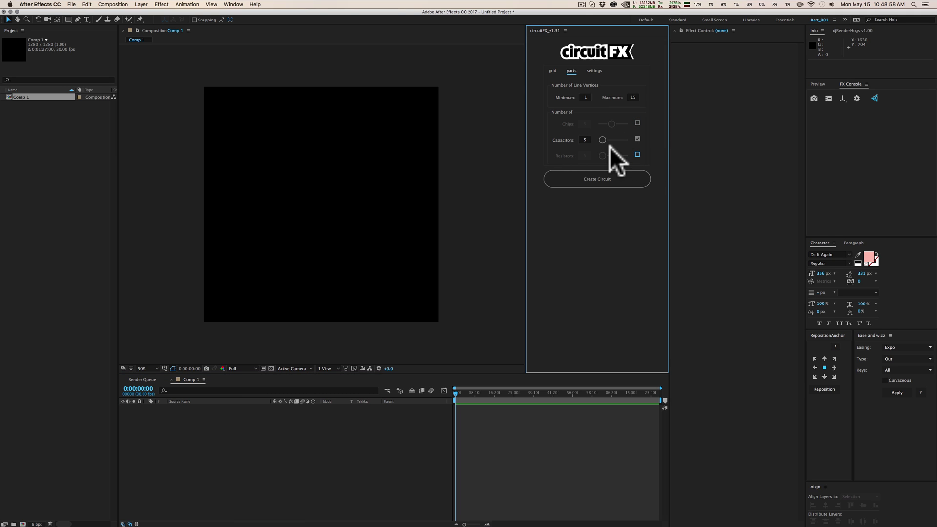
{"action": "left_click", "coordinate": [603, 140]}
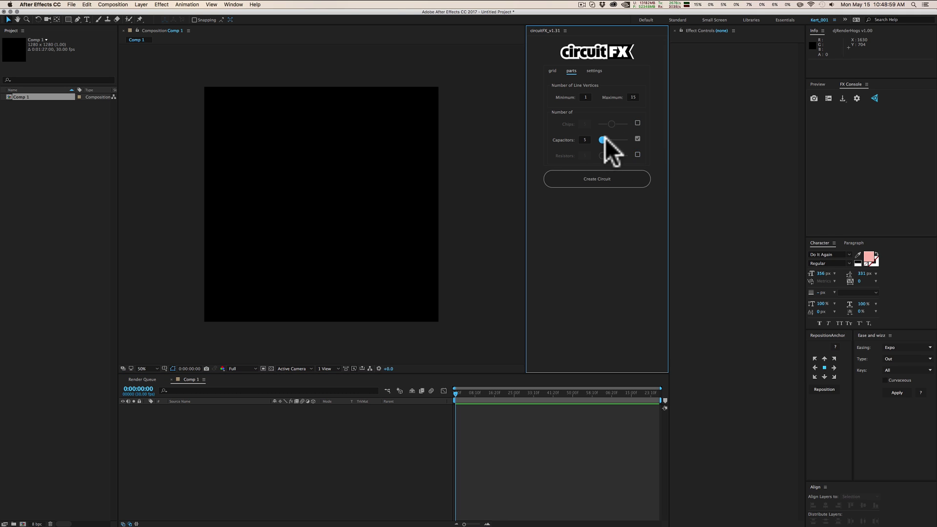
{"action": "left_click", "coordinate": [605, 179]}
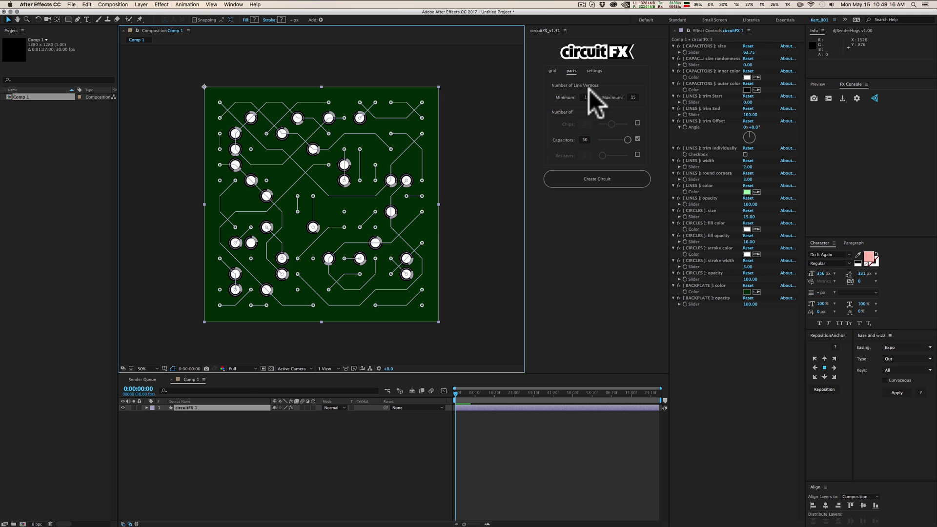
- Delete the capacitor circuit, disable capacitors as well, and create a circuit made only of lines
{"action": "left_click_drag", "start_coordinate": [213, 408], "coordinate": [256, 360]}
{"action": "key", "text": "Delete"}
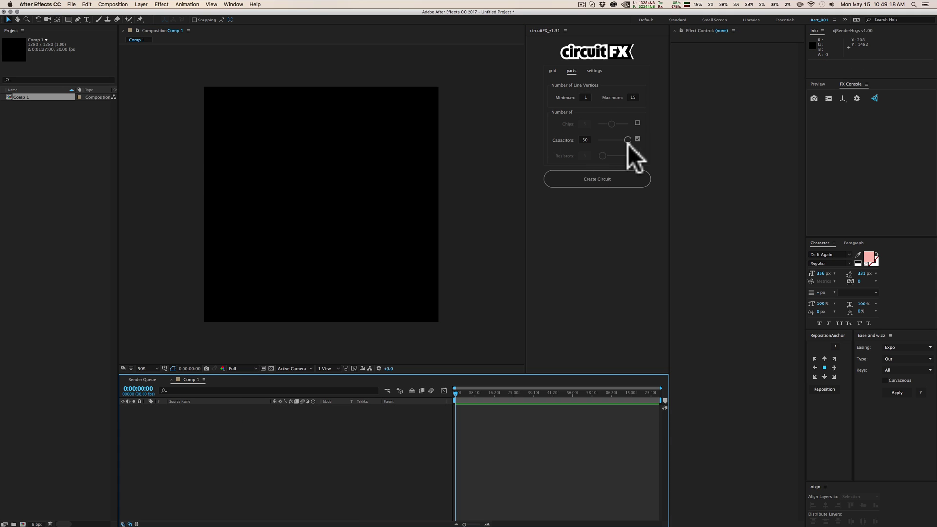
{"action": "left_click", "coordinate": [637, 140]}
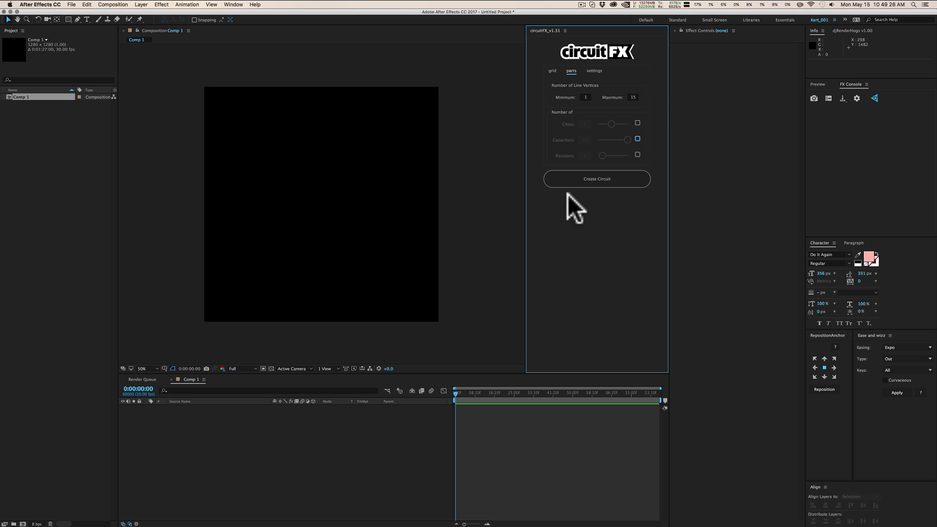
{"action": "left_click", "coordinate": [605, 179]}
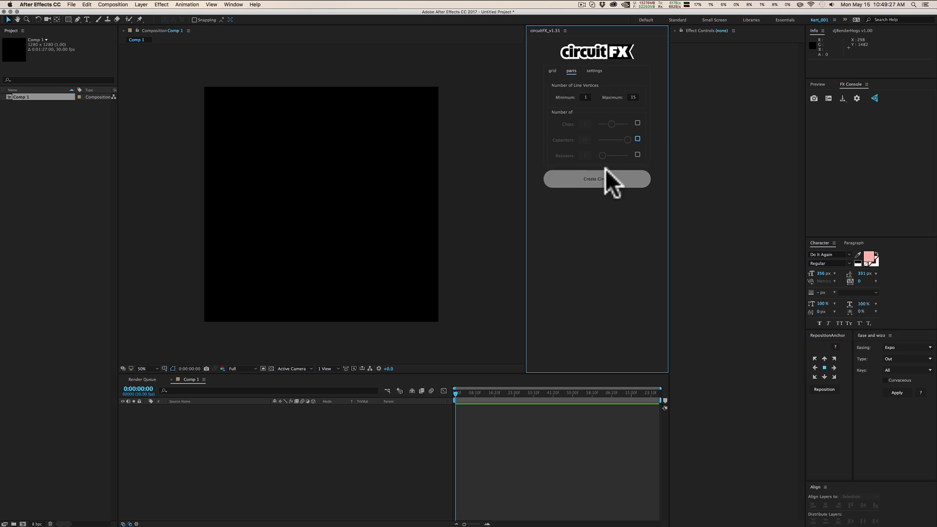
{"action": "left_click", "coordinate": [553, 71]}
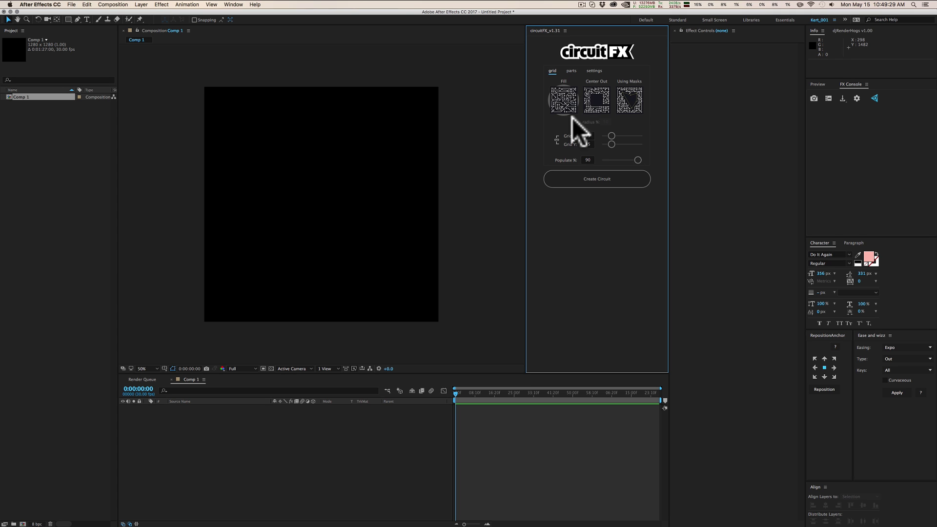
{"action": "left_click", "coordinate": [572, 71]}
{"action": "left_click", "coordinate": [619, 178]}
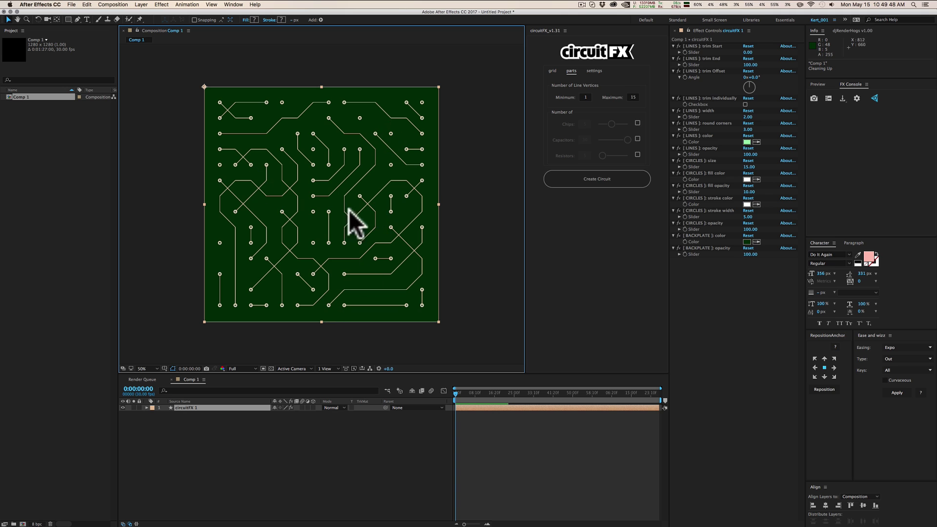
- Replace the circuit with a new one whose minimum number of line vertices is 10
{"action": "left_click", "coordinate": [586, 98]}
{"action": "type", "text": "10"}
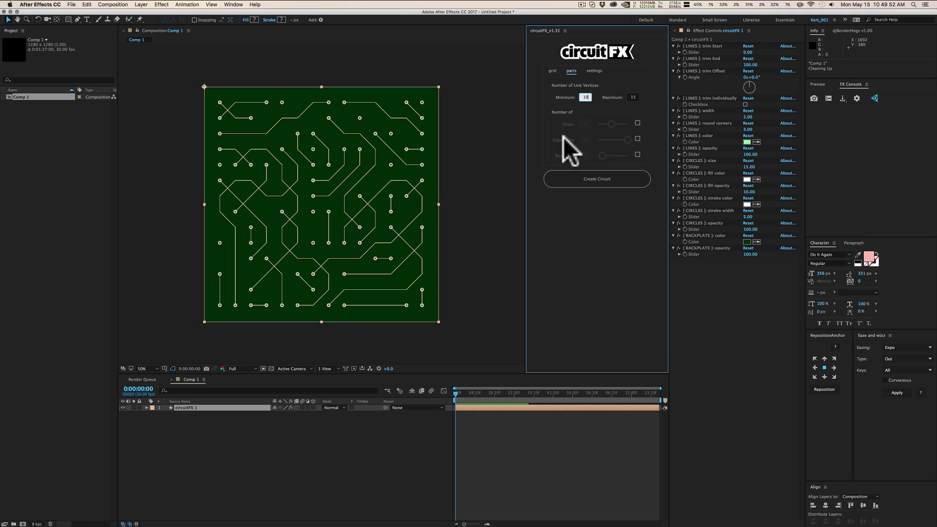
{"action": "left_click", "coordinate": [229, 406]}
{"action": "left_click", "coordinate": [581, 180]}
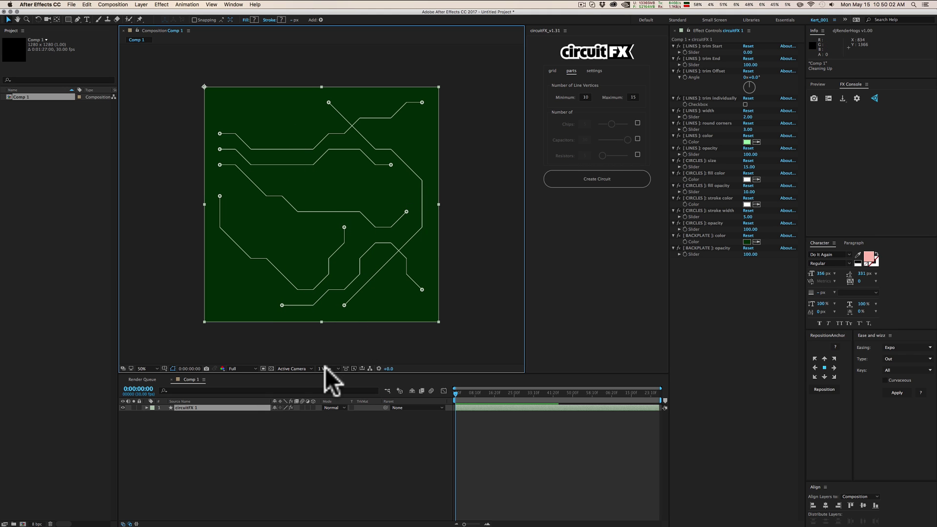
- Replace the circuit with a new one using a minimum of 1 and a maximum of 5 line vertices
{"action": "left_click", "coordinate": [255, 406]}
{"action": "key", "text": "Delete"}
{"action": "left_click", "coordinate": [582, 97]}
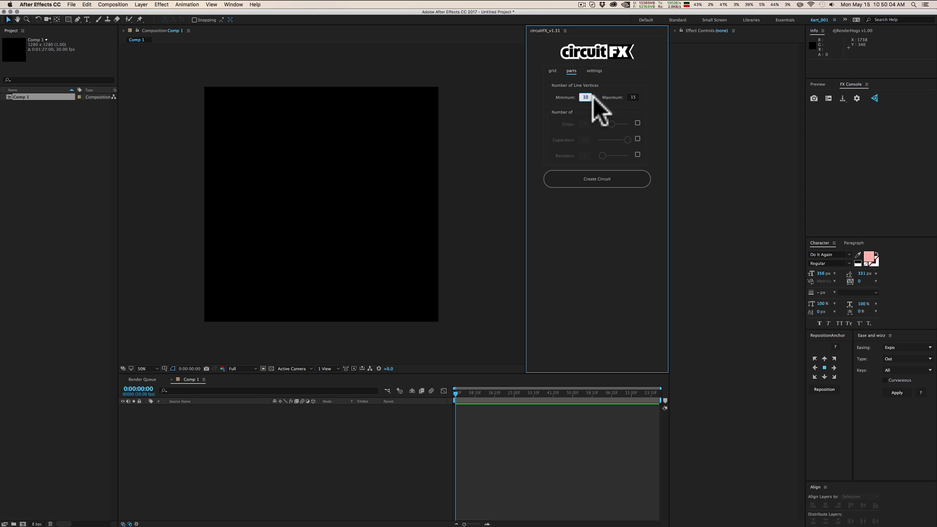
{"action": "type", "text": "1"}
{"action": "left_click", "coordinate": [633, 97]}
{"action": "left_click", "coordinate": [597, 178]}
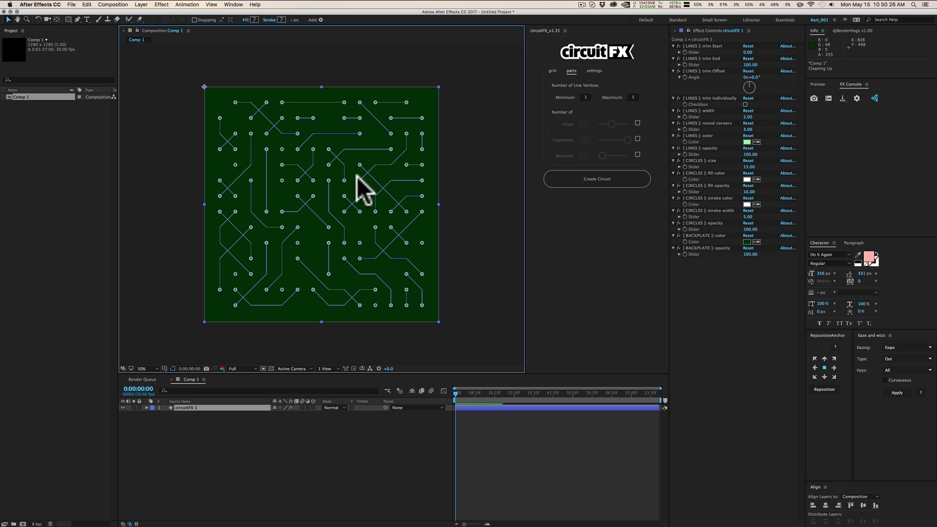
- Set the maximum number of line vertices to 15 and open circuitFX's general settings
{"action": "left_click", "coordinate": [633, 97]}
{"action": "type", "text": "15"}
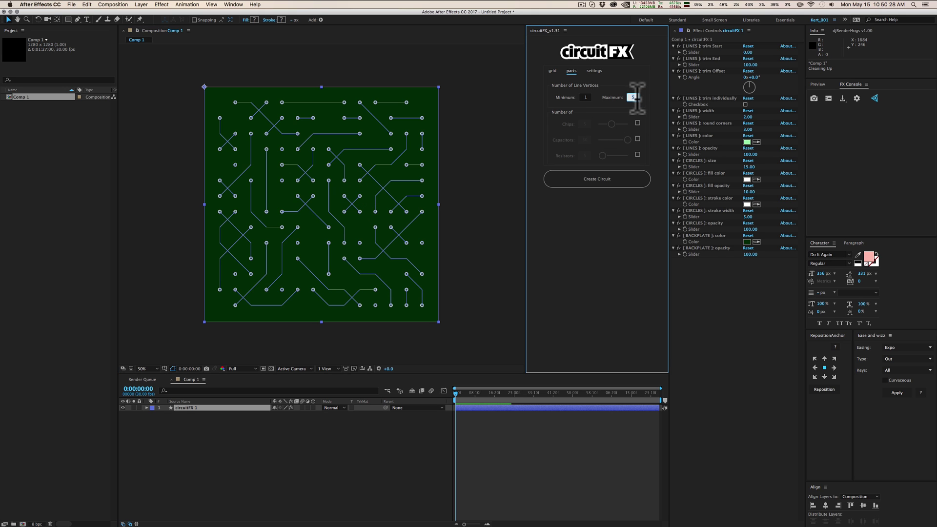
{"action": "left_click", "coordinate": [595, 71]}
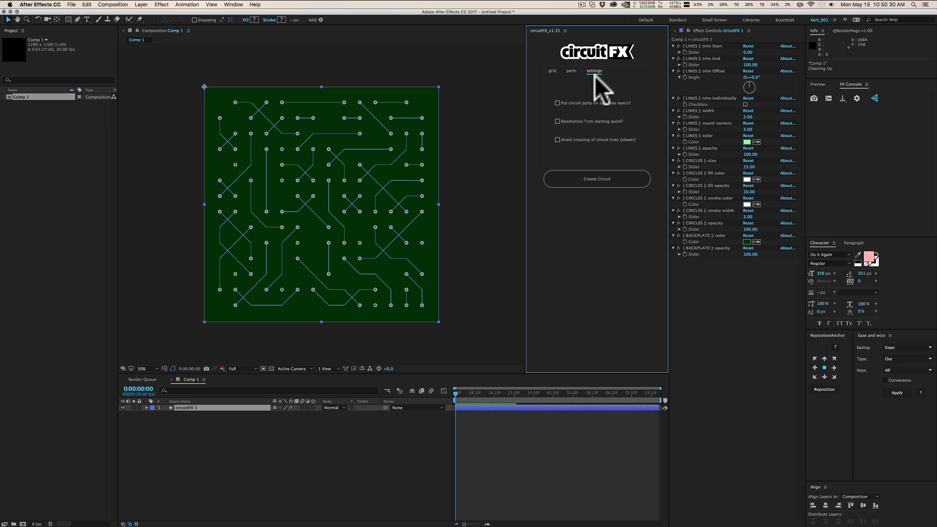
- Enable avoiding crossed circuit lines and replace the existing circuit with a newly created one
{"action": "left_click", "coordinate": [577, 139]}
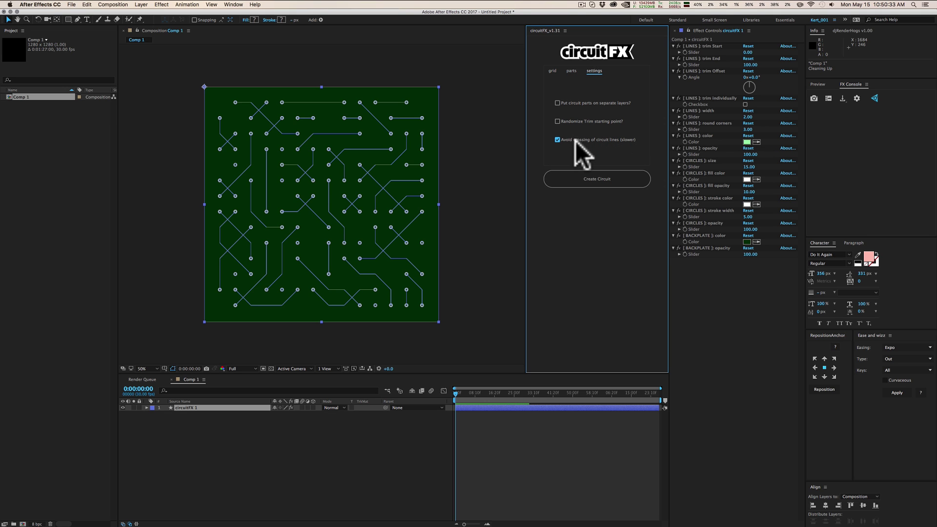
{"action": "left_click", "coordinate": [206, 407]}
{"action": "left_click", "coordinate": [588, 179]}
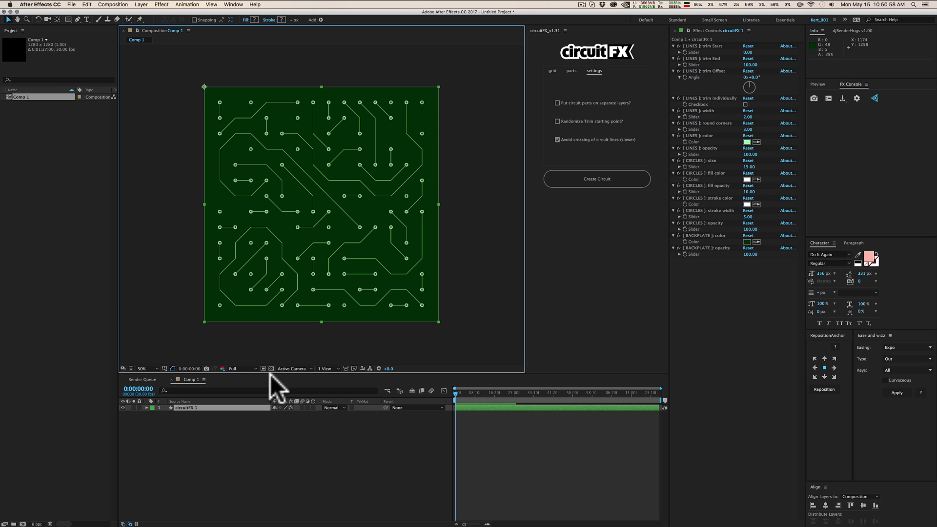
{"action": "left_click", "coordinate": [192, 407]}
{"action": "left_click", "coordinate": [552, 72]}
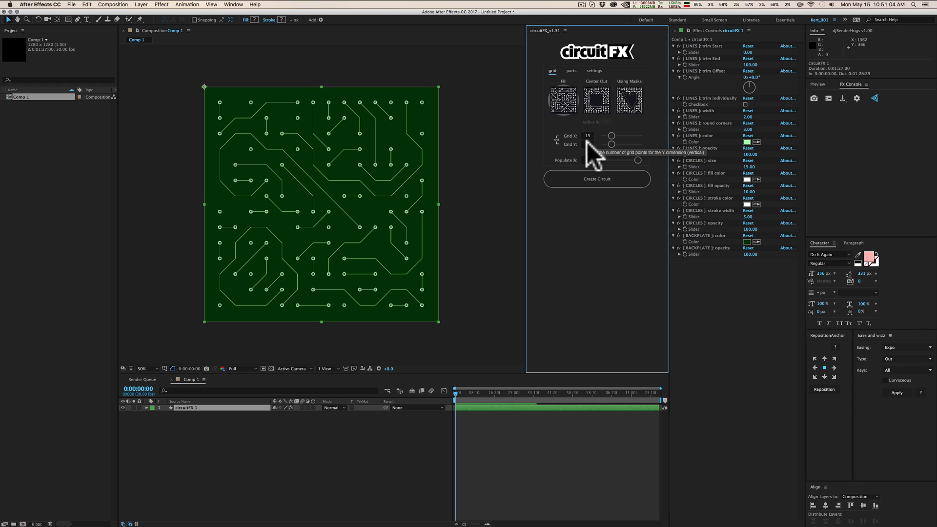
{"action": "left_click", "coordinate": [189, 406]}
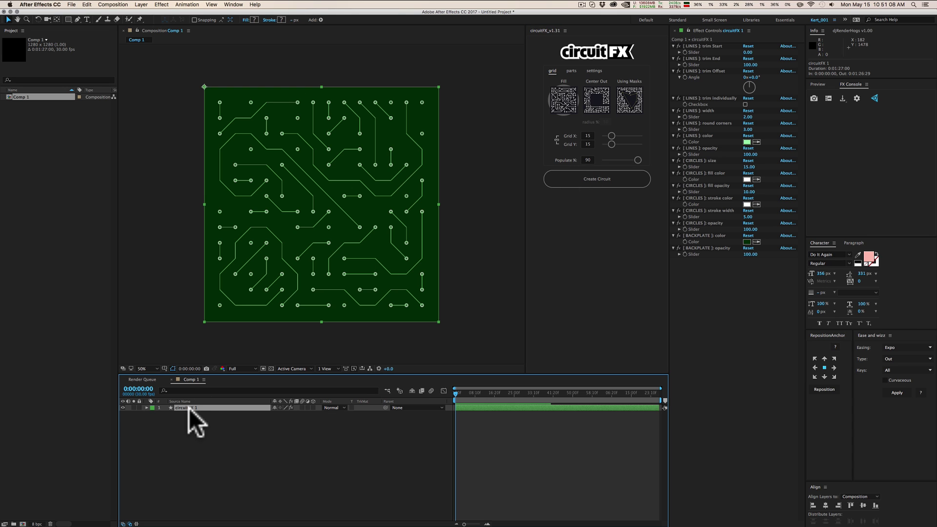
- Enable putting circuit parts on separate layers, then delete the existing circuit and create a new one
{"action": "left_click", "coordinate": [594, 71]}
{"action": "mouse_move", "coordinate": [580, 102]}
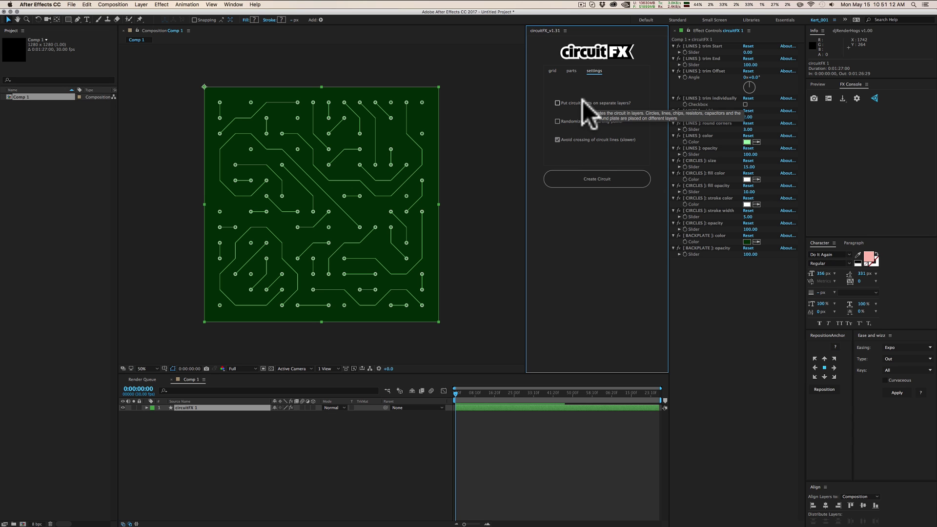
{"action": "left_click", "coordinate": [578, 102]}
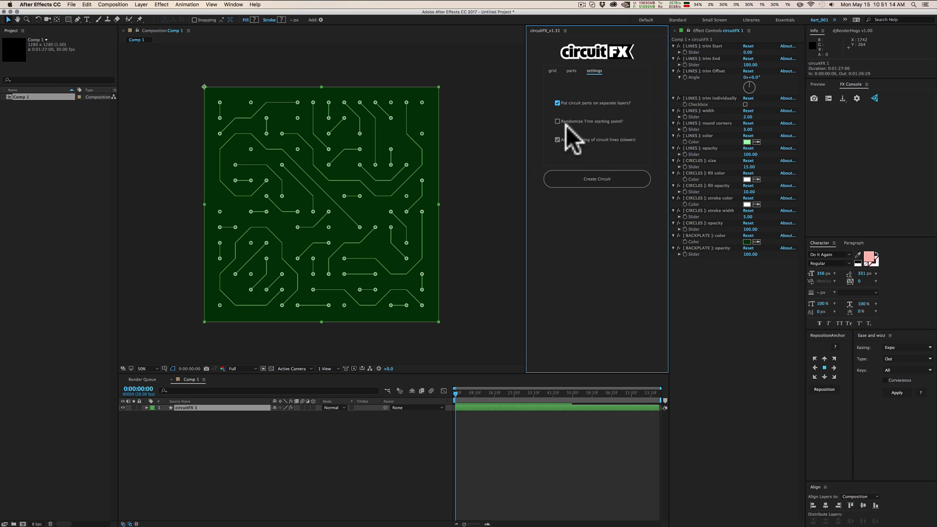
{"action": "left_click", "coordinate": [226, 404]}
{"action": "key", "text": "Delete"}
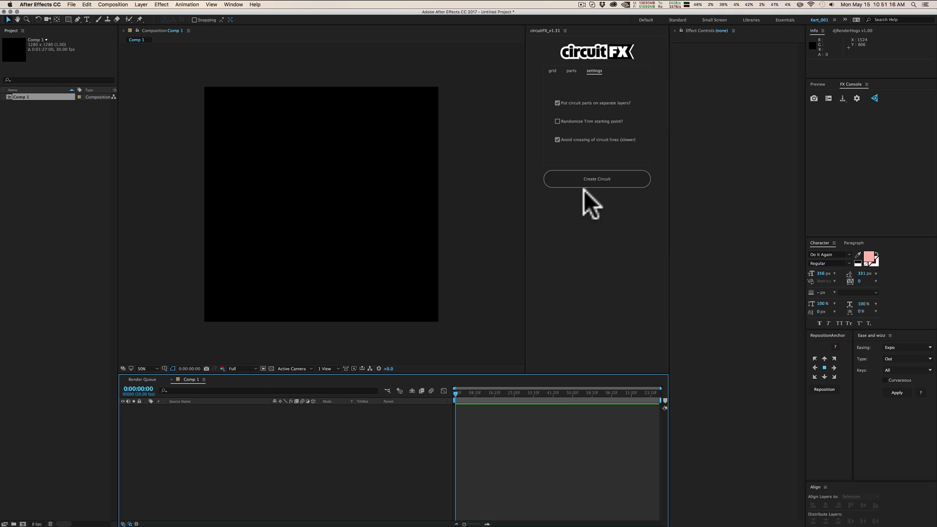
{"action": "left_click", "coordinate": [587, 184]}
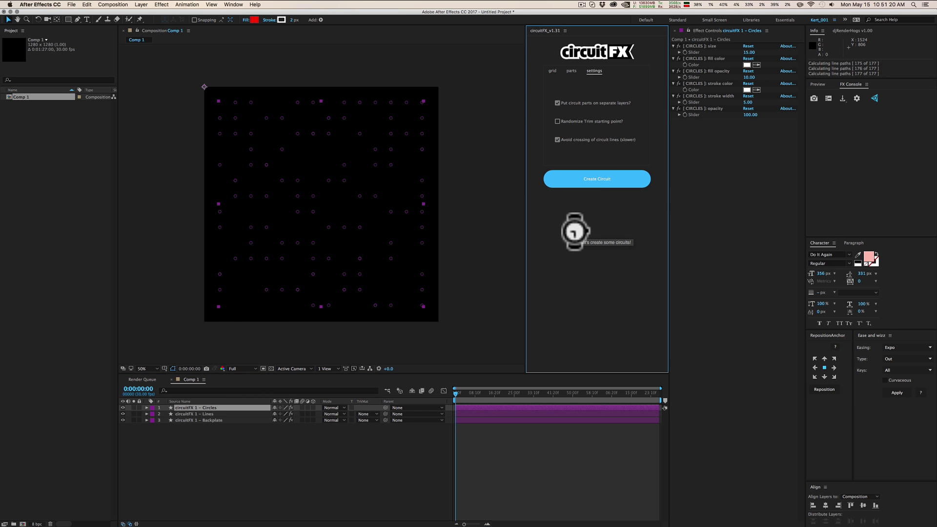
- Hide the circuit's Backplate and Circles layers so only the lines are displayed
{"action": "left_click", "coordinate": [137, 429]}
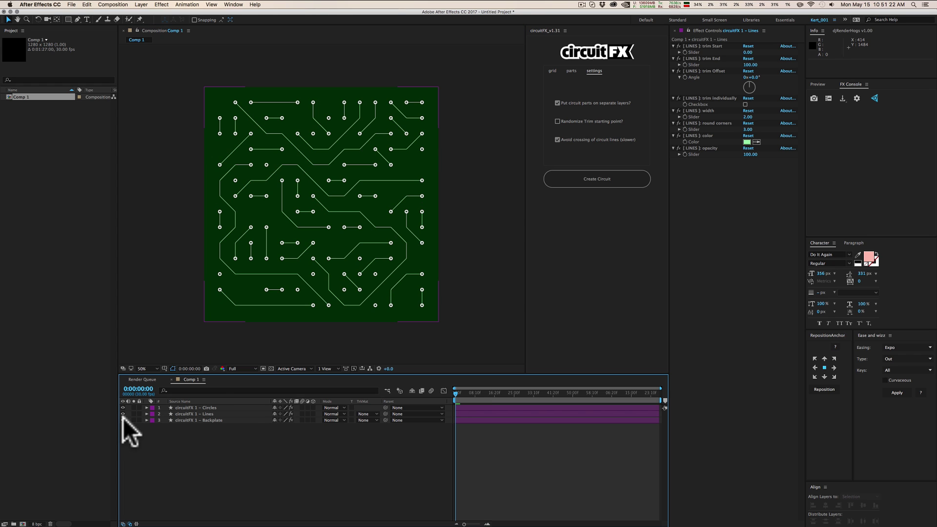
{"action": "left_click", "coordinate": [123, 420]}
{"action": "left_click", "coordinate": [123, 408]}
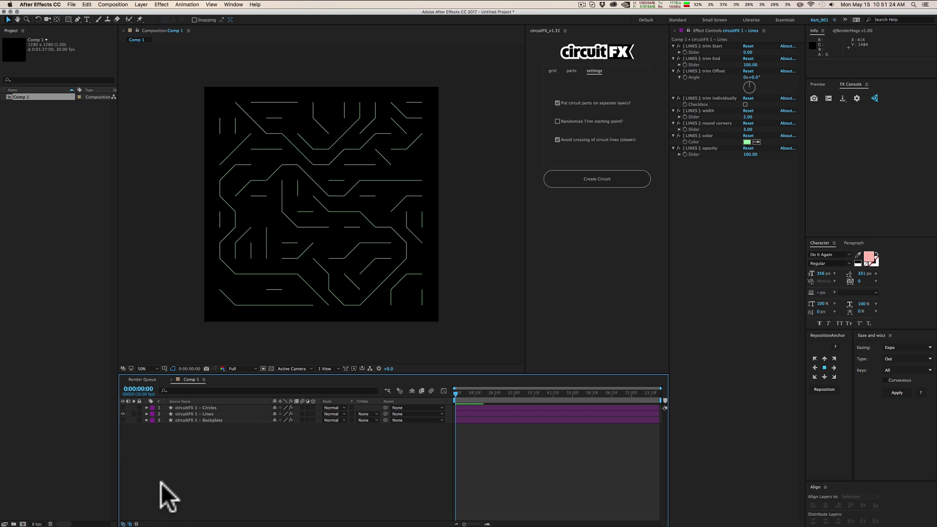
- Set the Lines layer's trim start to 10 and trim end to 90
{"action": "left_click", "coordinate": [207, 414]}
{"action": "left_click", "coordinate": [200, 446]}
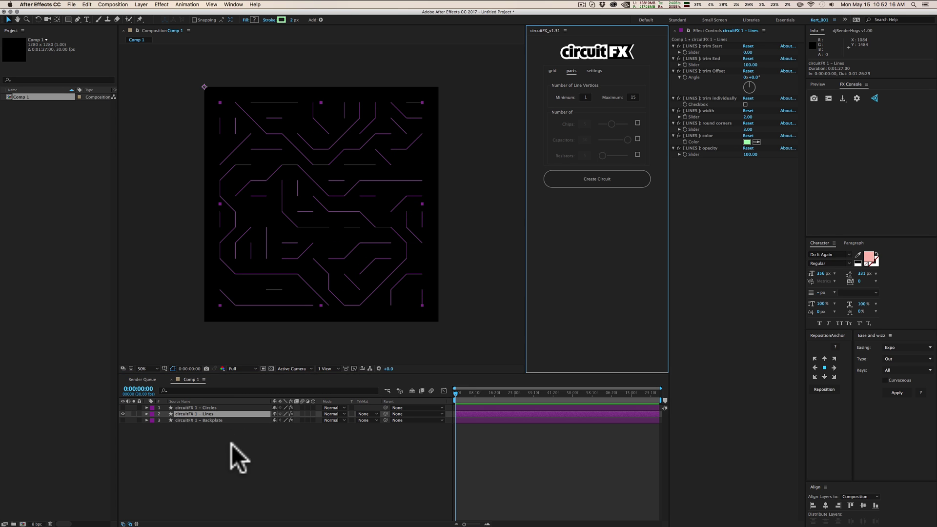
{"action": "left_click", "coordinate": [215, 438]}
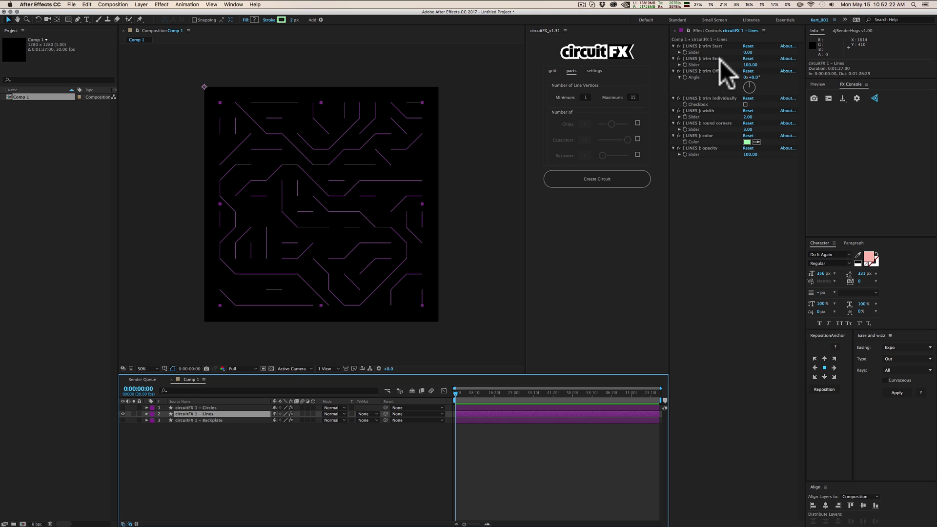
{"action": "left_click", "coordinate": [747, 52]}
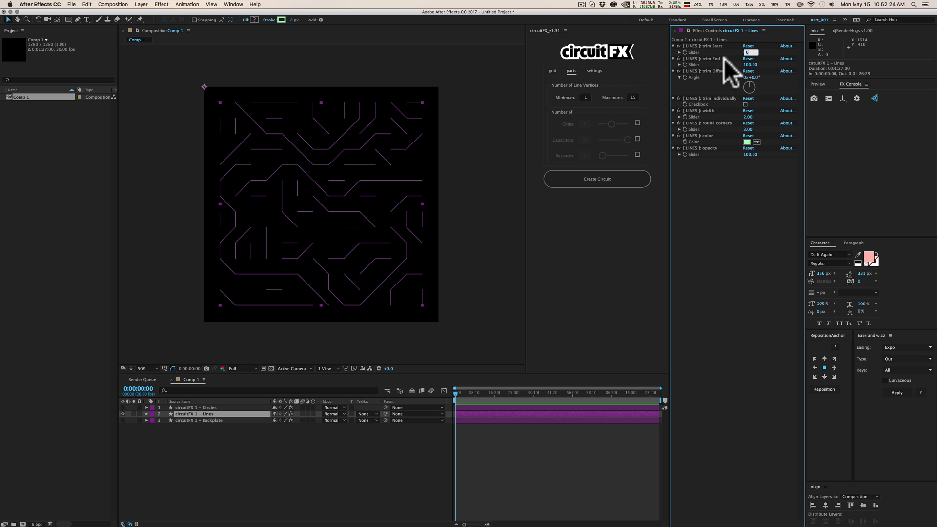
{"action": "type", "text": "10"}
{"action": "key", "text": "Tab"}
{"action": "type", "text": "90"}
{"action": "key", "text": "Return"}
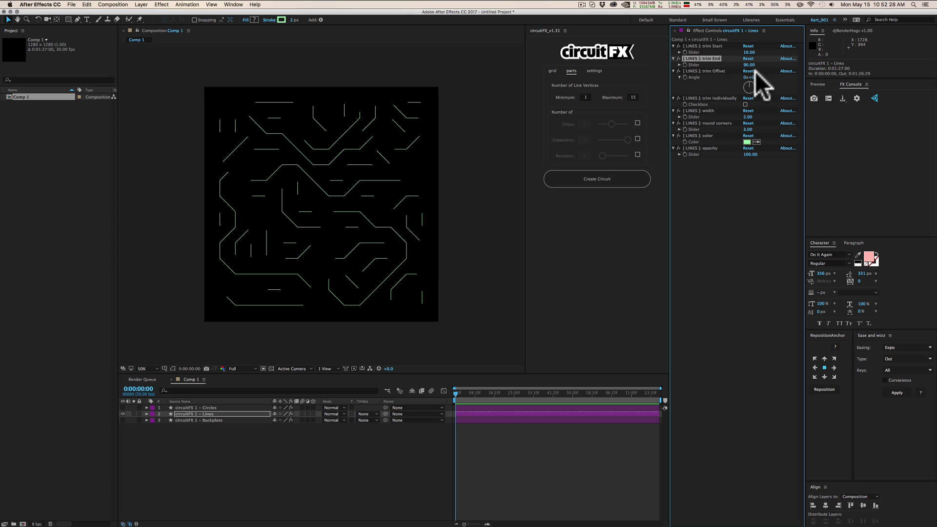
- Show the Circles and Backplate layers again and shift the lines' trim offset, first to 15° and finally to 166°
{"action": "left_click_drag", "start_coordinate": [754, 77], "coordinate": [781, 77]}
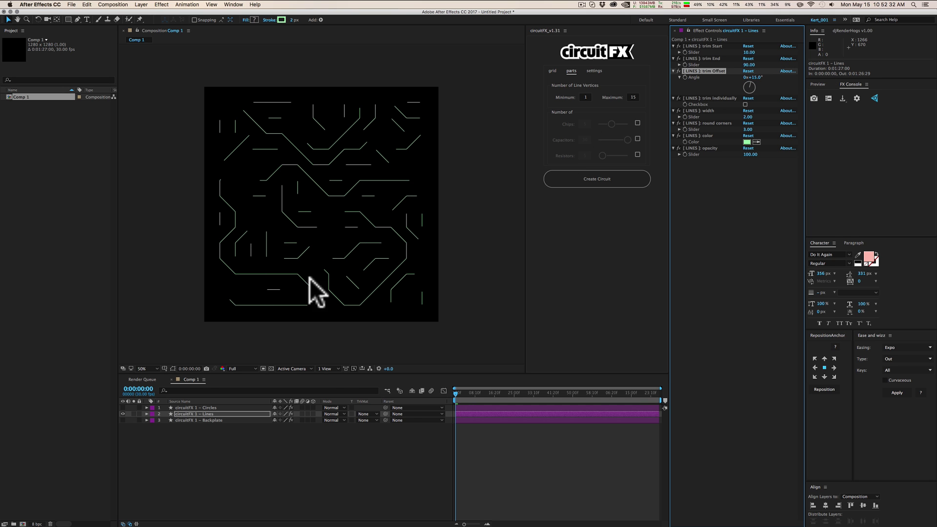
{"action": "left_click_drag", "start_coordinate": [123, 407], "coordinate": [122, 420]}
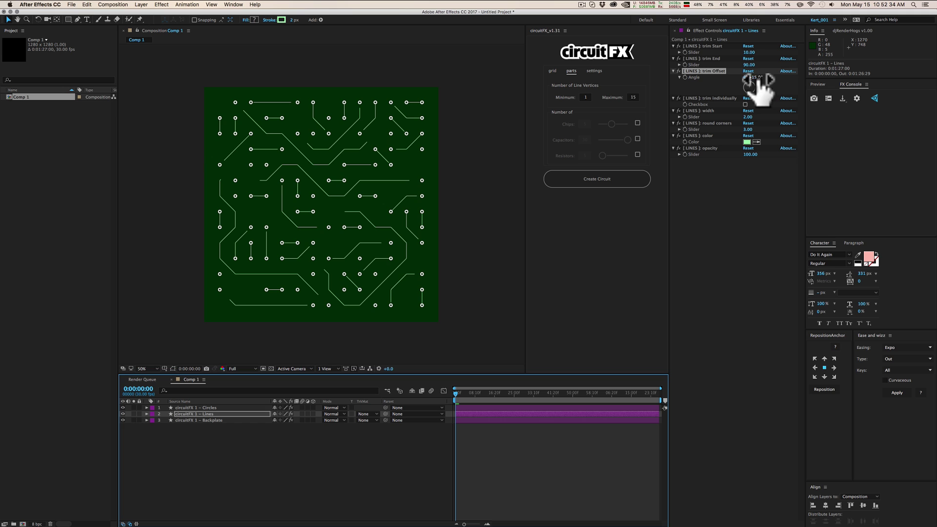
{"action": "left_click_drag", "start_coordinate": [759, 78], "coordinate": [822, 87]}
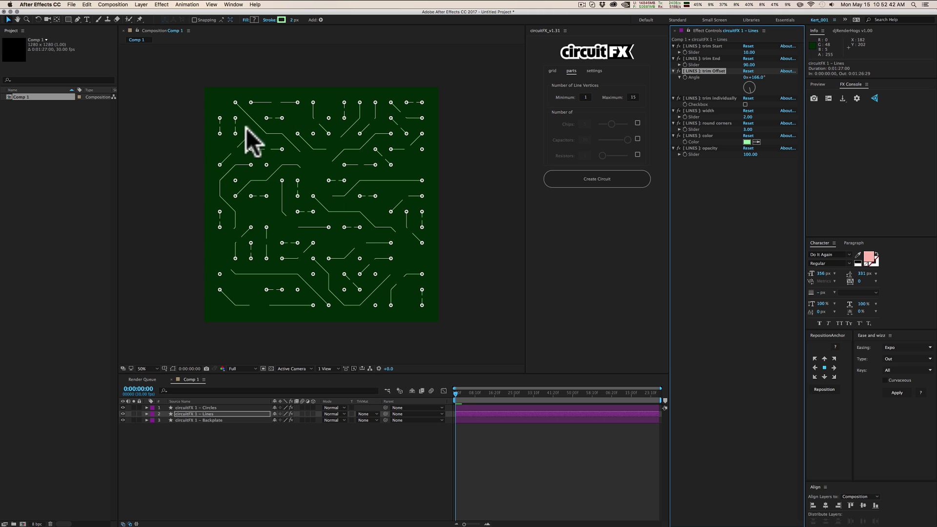
- Enable randomizing the trim starting point and replace the circuit with a newly created one
{"action": "left_click", "coordinate": [594, 70]}
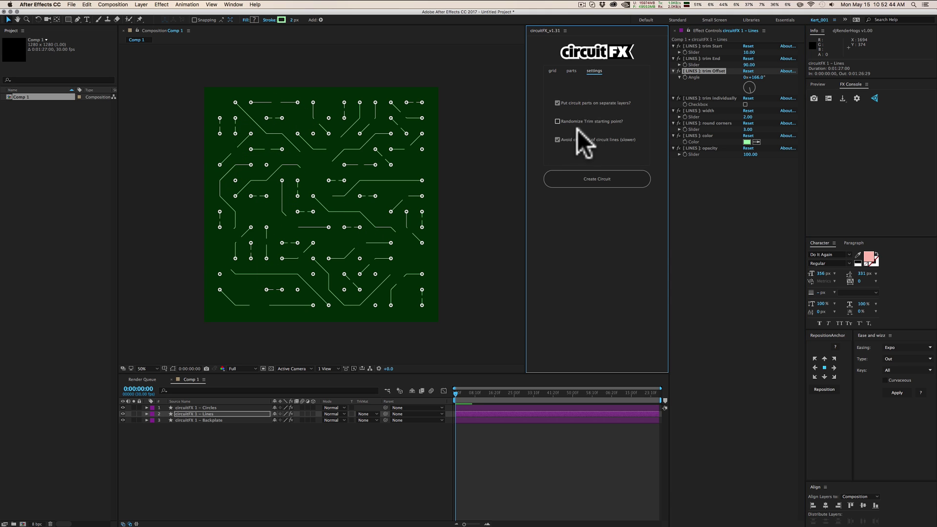
{"action": "left_click", "coordinate": [582, 121]}
{"action": "left_click", "coordinate": [210, 432]}
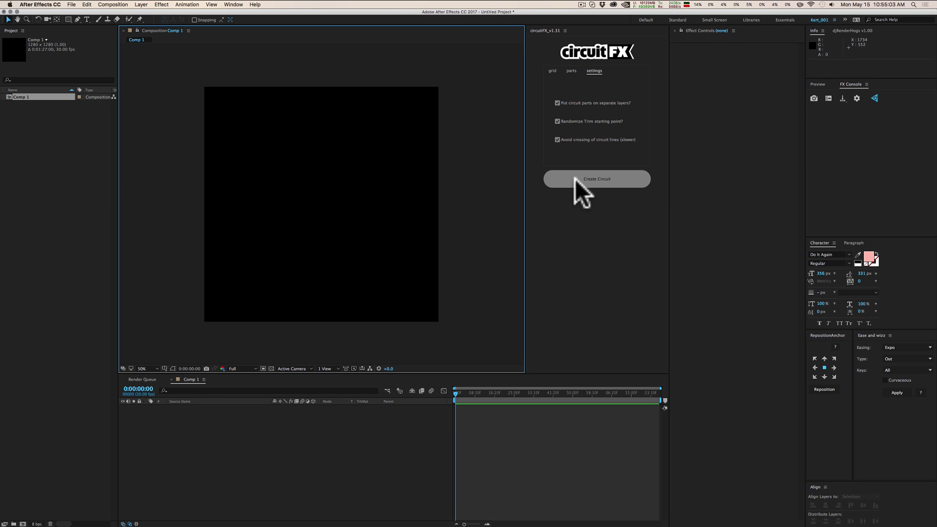
{"action": "left_click", "coordinate": [575, 180]}
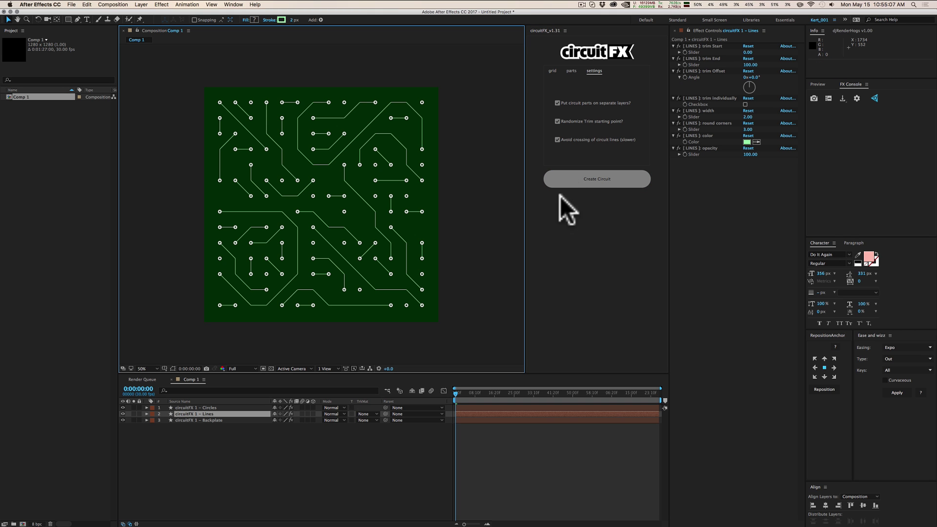
- Set the new Lines layer's trim start to 10, trim end to 90 and trim offset to -210°
{"action": "left_click_drag", "start_coordinate": [748, 52], "coordinate": [659, 93]}
{"action": "left_click", "coordinate": [754, 65]}
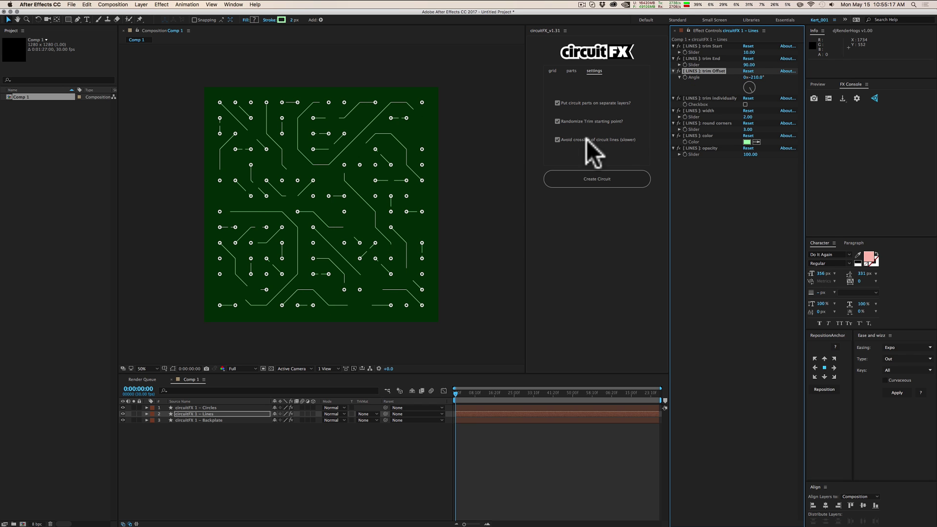
- Hide the Backplate and Circles layers and reset the Lines layer's trim offset
{"action": "left_click", "coordinate": [124, 419]}
{"action": "left_click", "coordinate": [125, 408]}
{"action": "left_click", "coordinate": [178, 413]}
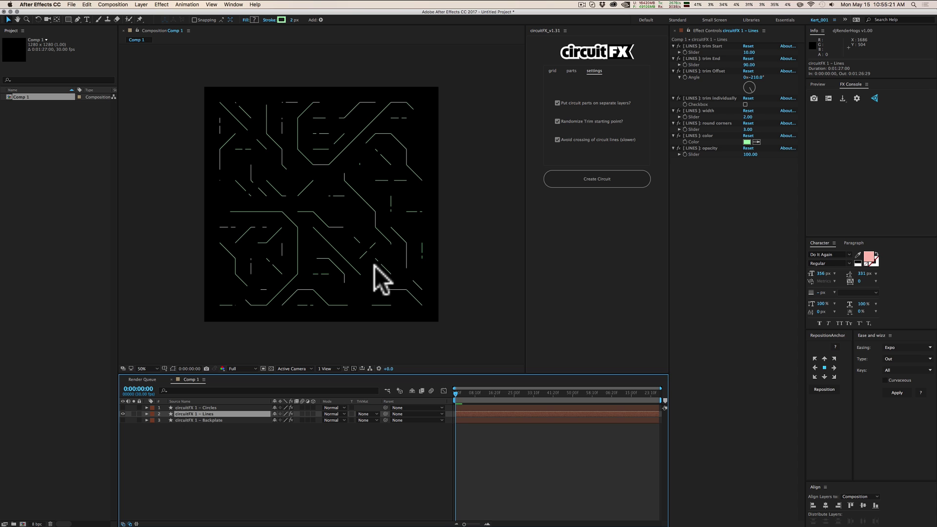
{"action": "left_click", "coordinate": [749, 71]}
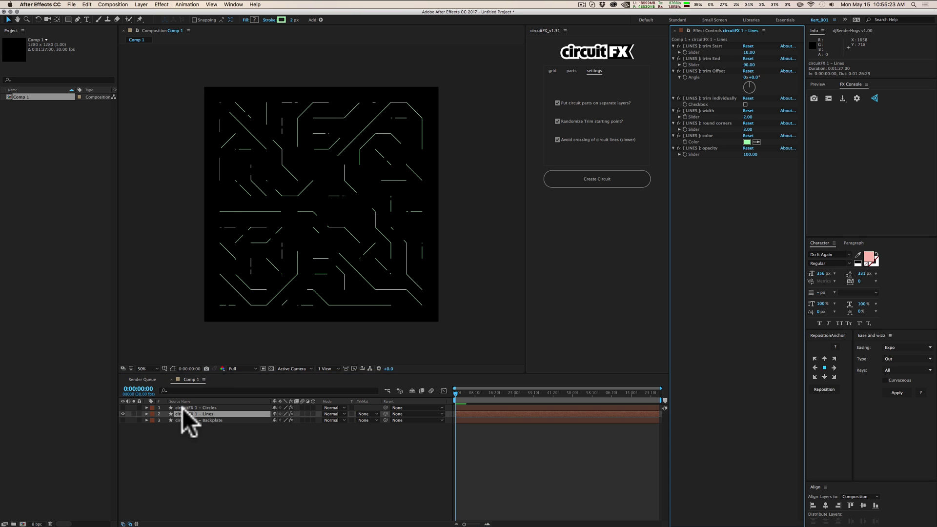
- Duplicate the Lines layer and hide the original
{"action": "key", "text": "super+d"}
{"action": "left_click", "coordinate": [123, 420]}
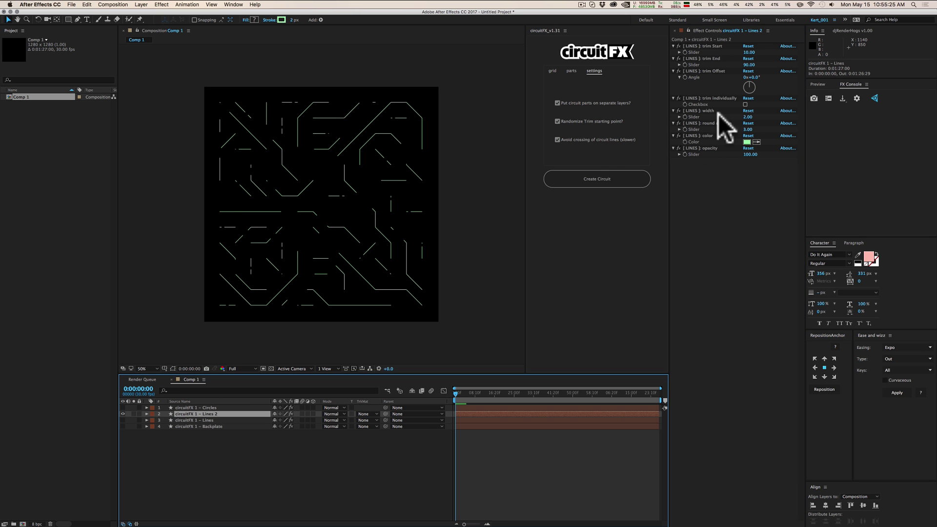
- Set the duplicated Lines layer's trim start to 80 and its line color to white (FFFFFF)
{"action": "left_click", "coordinate": [749, 53]}
{"action": "type", "text": "8"}
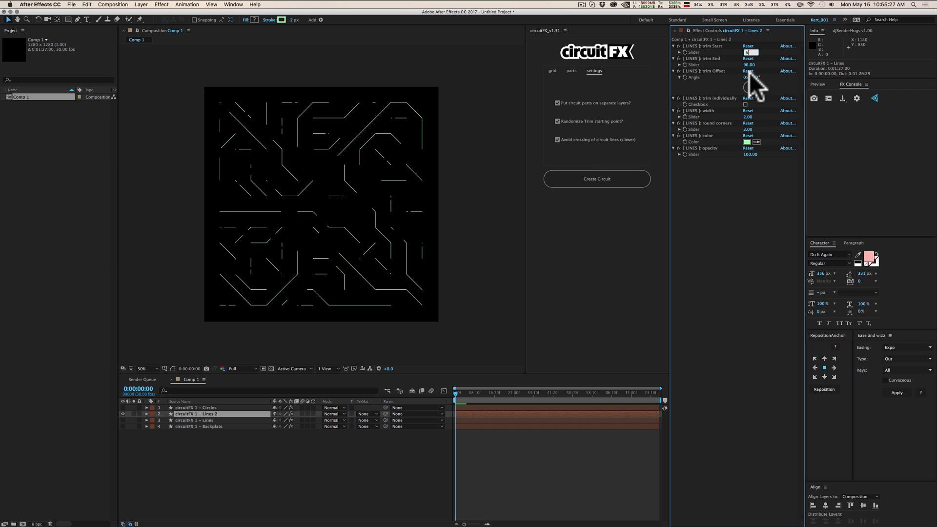
{"action": "type", "text": "0"}
{"action": "key", "text": "Return"}
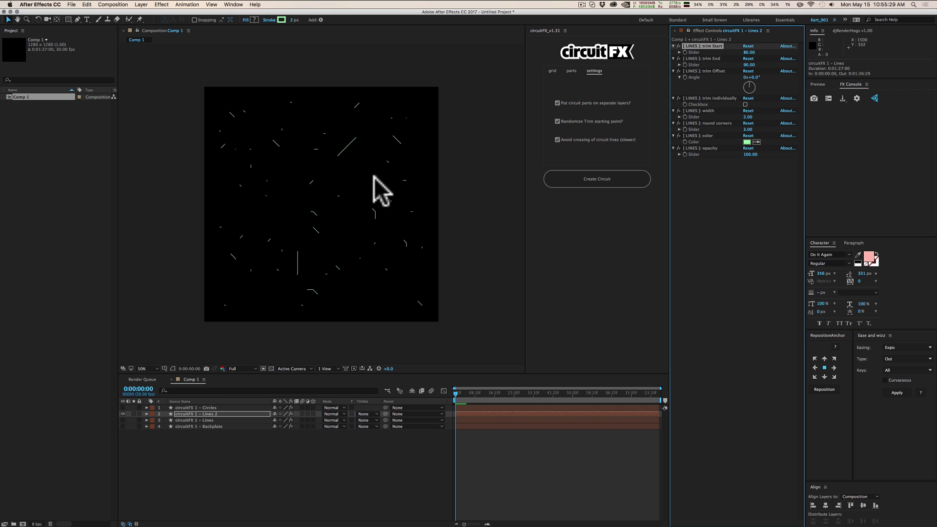
{"action": "left_click", "coordinate": [746, 142]}
{"action": "left_click_drag", "start_coordinate": [659, 268], "coordinate": [581, 220]}
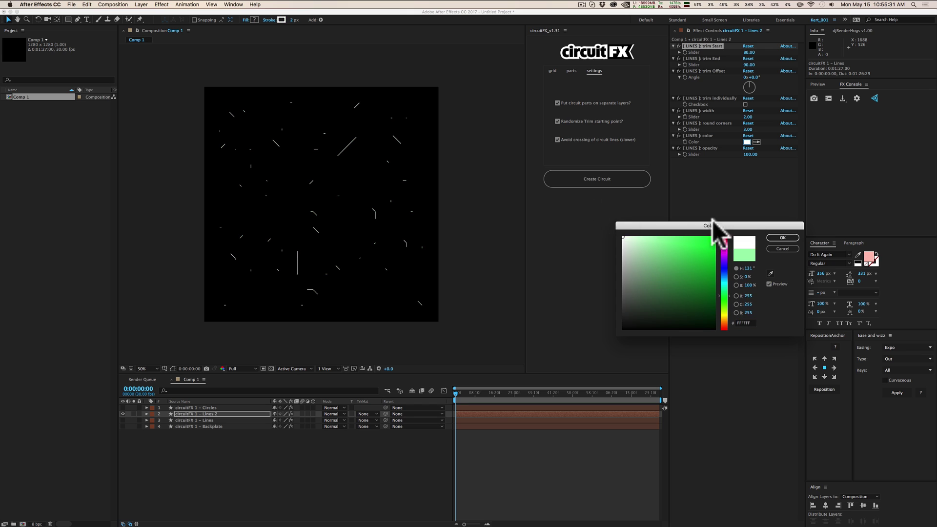
{"action": "left_click", "coordinate": [780, 238]}
- Try a Glow effect on the duplicated lines with 0% threshold, radius 396 and intensity 5.4, and remove it
{"action": "key", "text": "ctrl+space"}
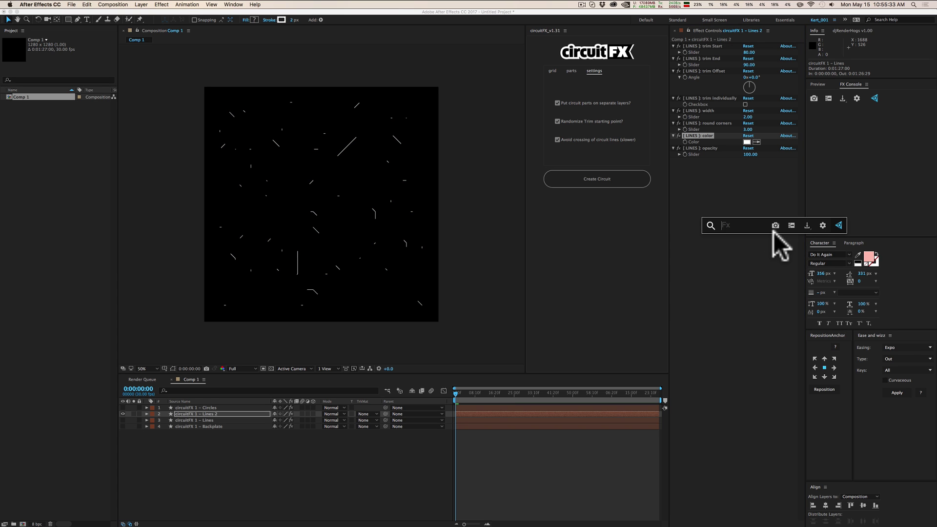
{"action": "type", "text": "glow"}
{"action": "key", "text": "Return"}
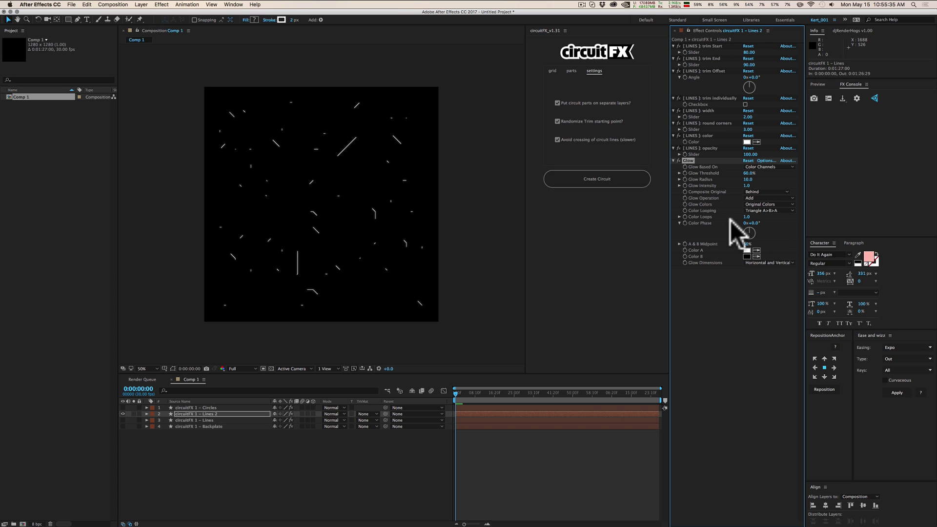
{"action": "left_click_drag", "start_coordinate": [748, 186], "coordinate": [832, 180]}
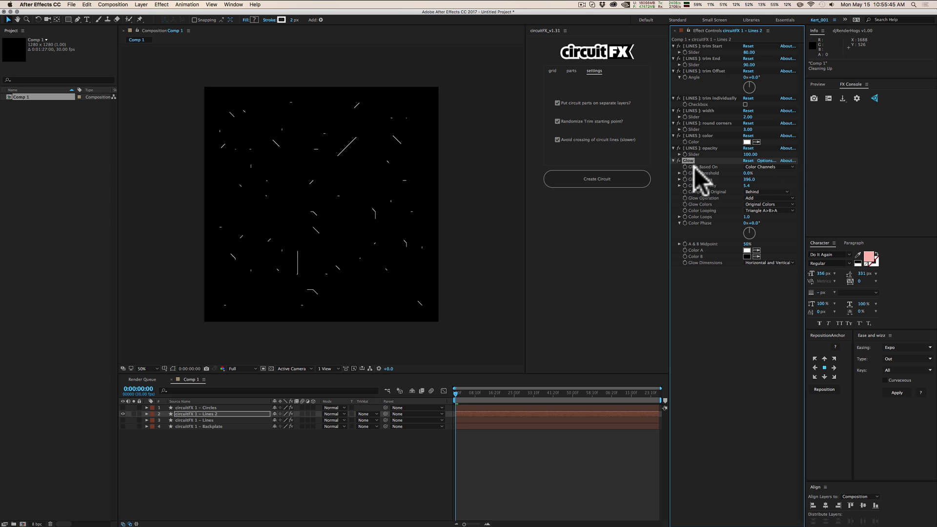
{"action": "key", "text": "Delete"}
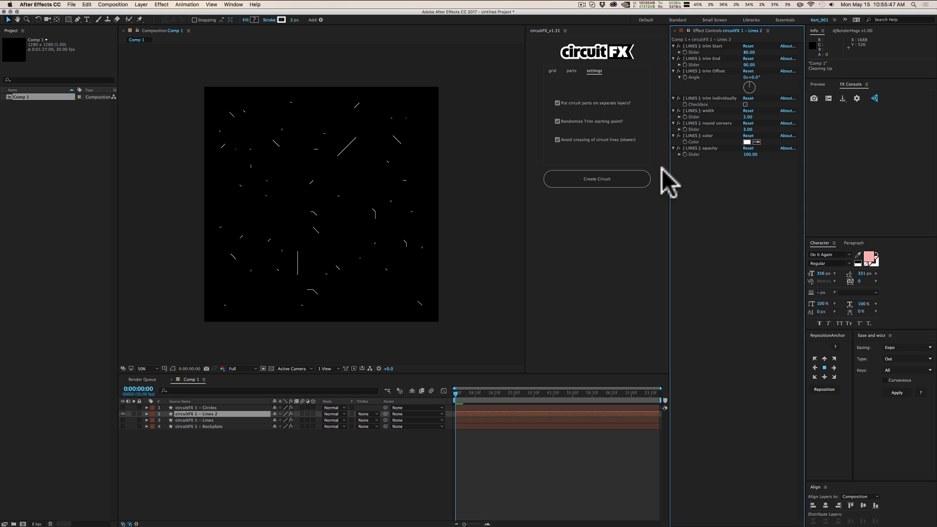
- Apply Starglow to the duplicated lines with Boost Light at 10.4 and show the original Lines layer again
{"action": "key", "text": "ctrl+space"}
{"action": "type", "text": "star"}
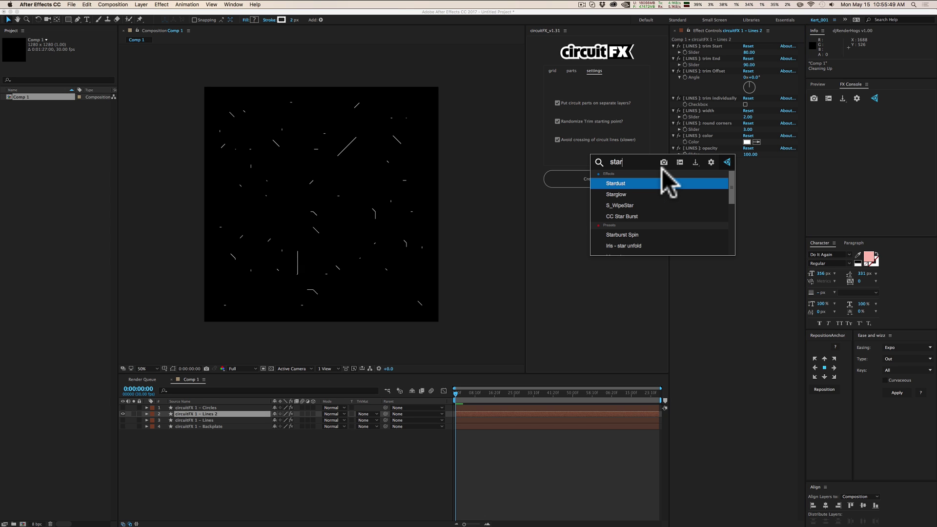
{"action": "key", "text": "Down"}
{"action": "key", "text": "Return"}
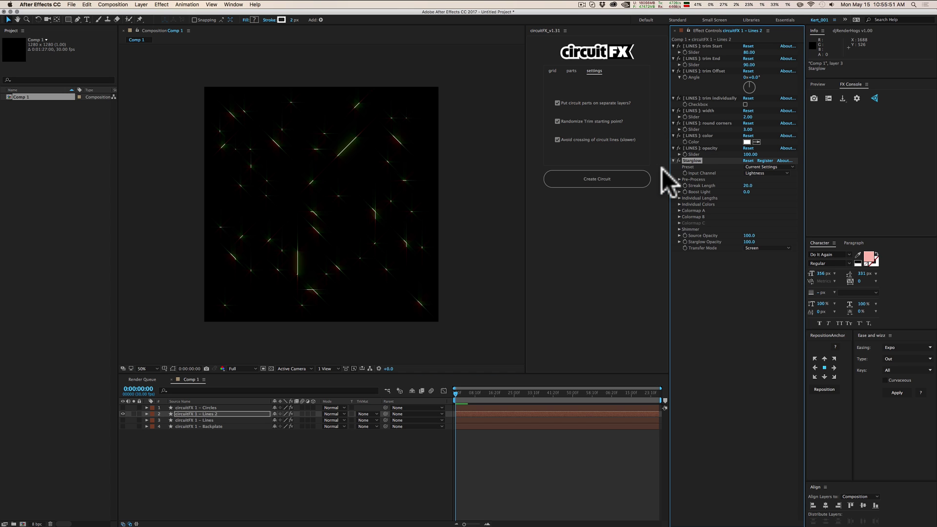
{"action": "left_click_drag", "start_coordinate": [747, 192], "coordinate": [787, 191]}
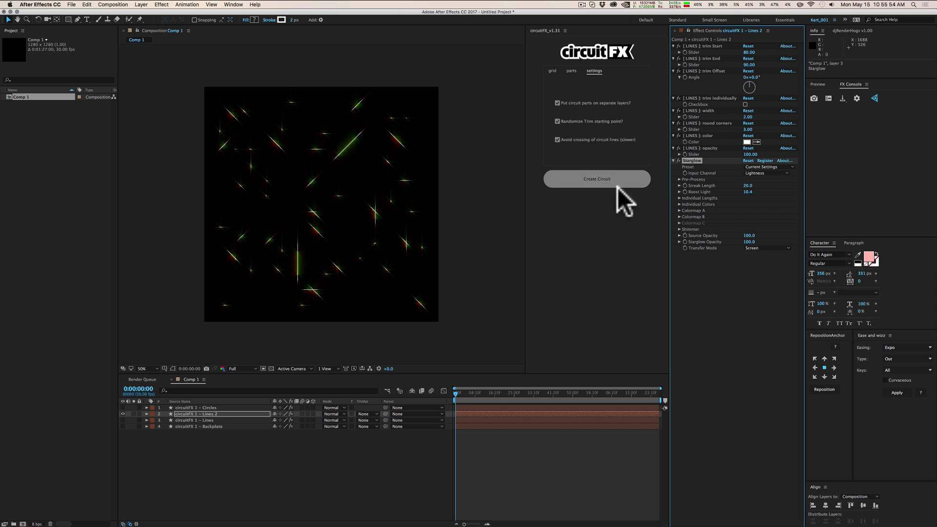
{"action": "left_click", "coordinate": [122, 419]}
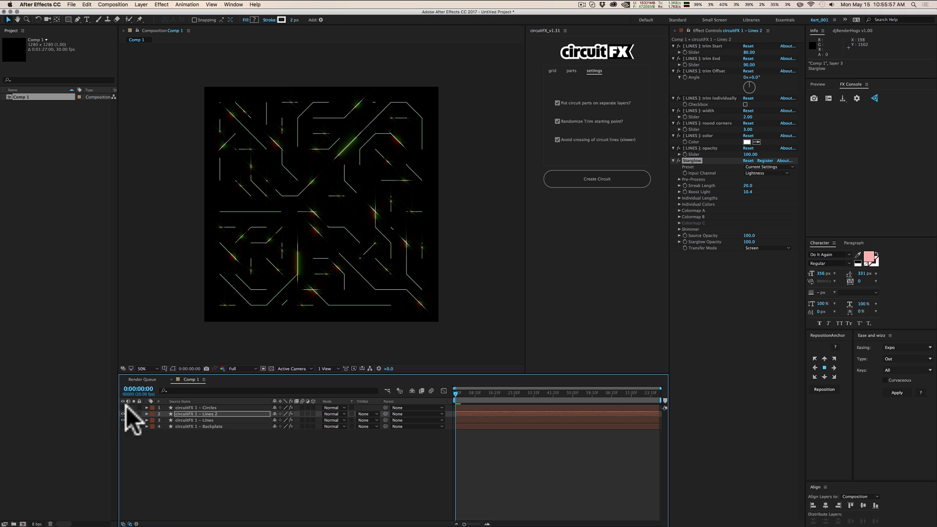
- Show the Circles and Backplate layers again and drive the duplicated lines' trim offset angle with the expression time*100
{"action": "left_click", "coordinate": [122, 426]}
{"action": "left_click", "coordinate": [122, 408]}
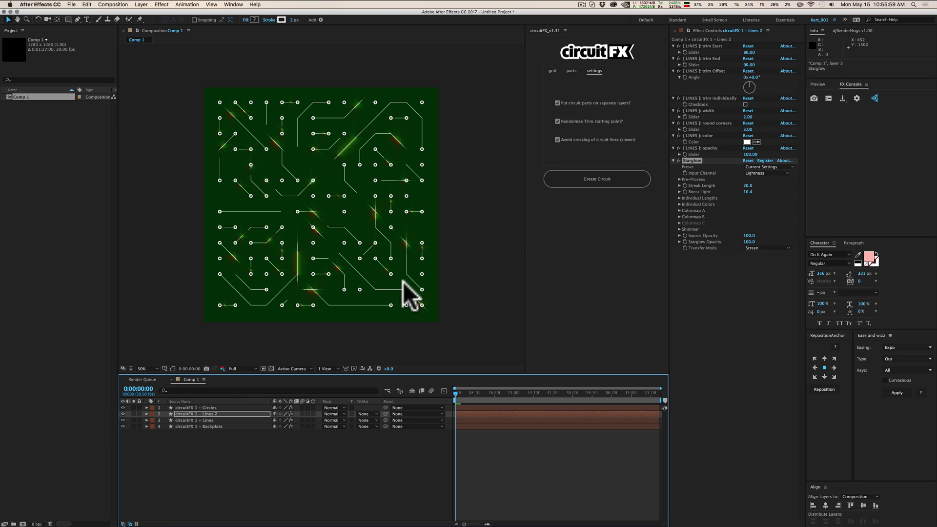
{"action": "left_click", "coordinate": [684, 78], "text": "alt"}
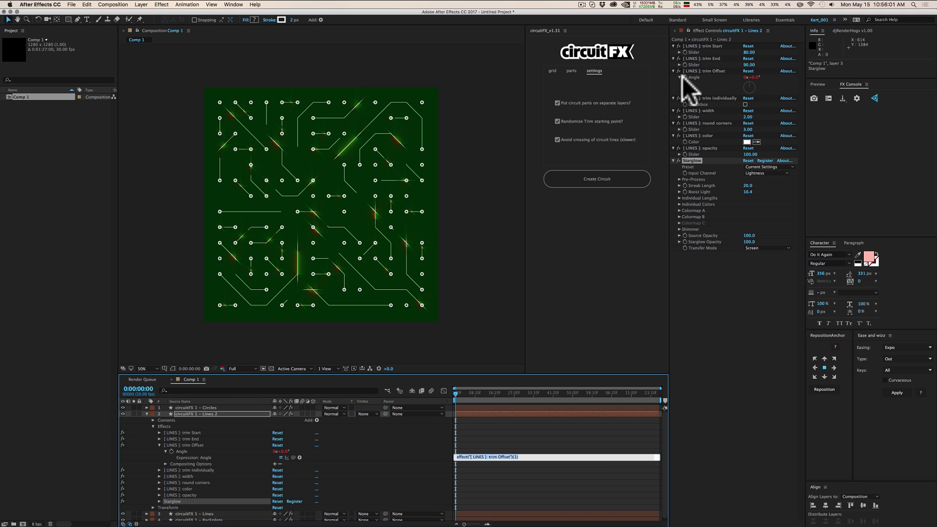
{"action": "type", "text": "time"}
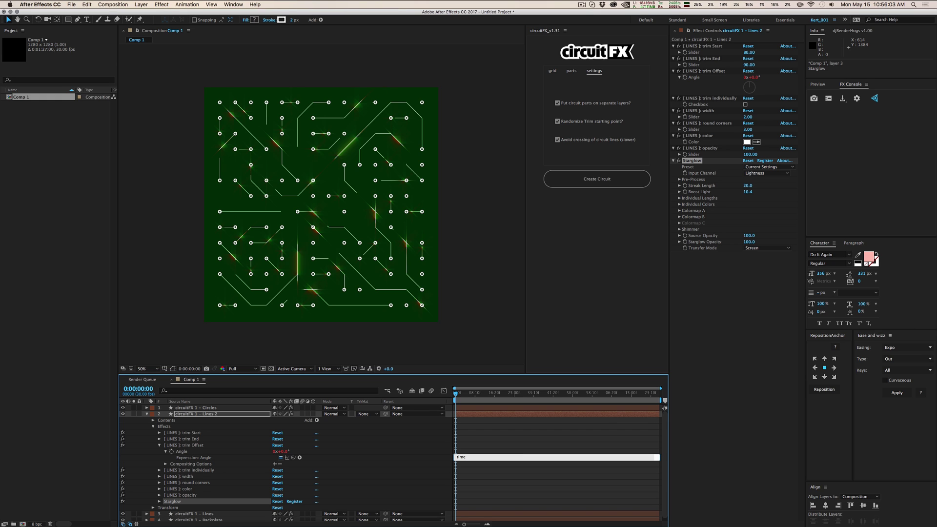
{"action": "type", "text": "*100"}
{"action": "key", "text": "KP_Enter"}
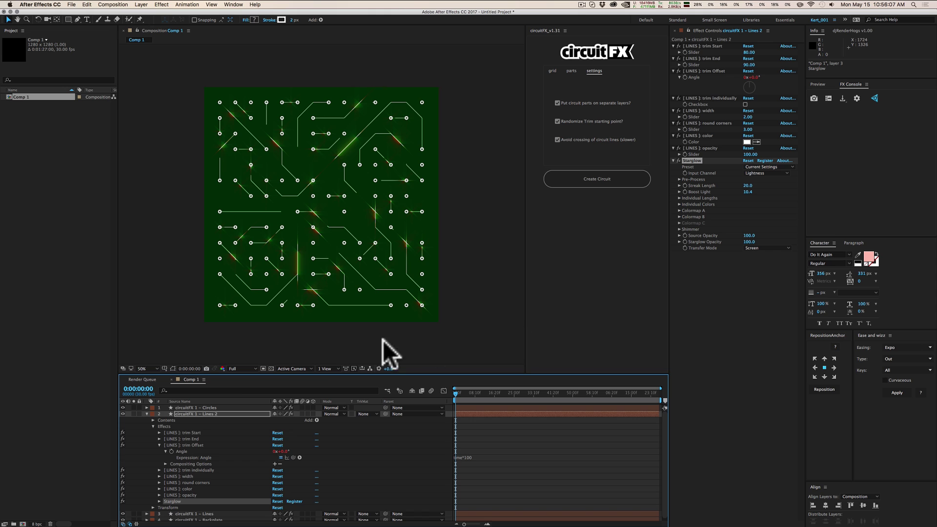
{"action": "left_click", "coordinate": [147, 414]}
- Drive the original Lines layer's trim offset angle with the expression time*100 and preview the animation
{"action": "left_click", "coordinate": [206, 419]}
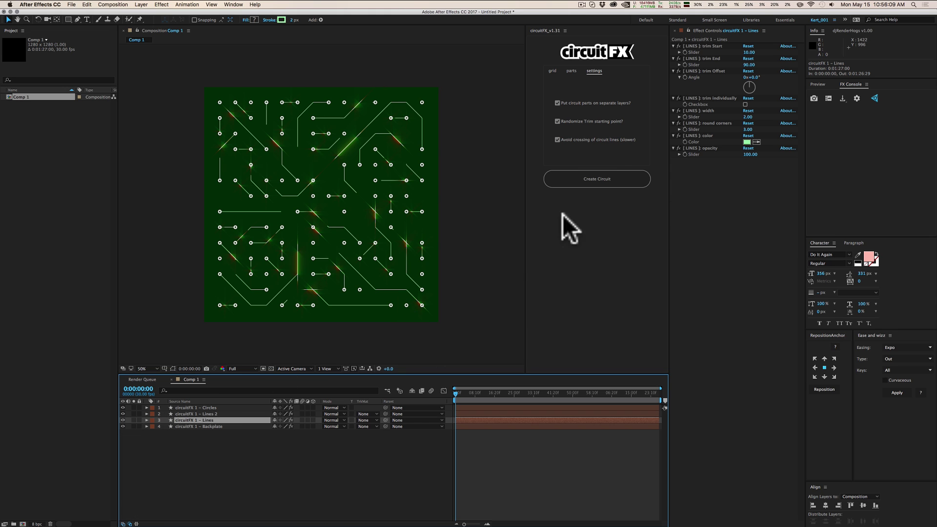
{"action": "left_click", "coordinate": [684, 77], "text": "alt"}
{"action": "type", "text": "time*100"}
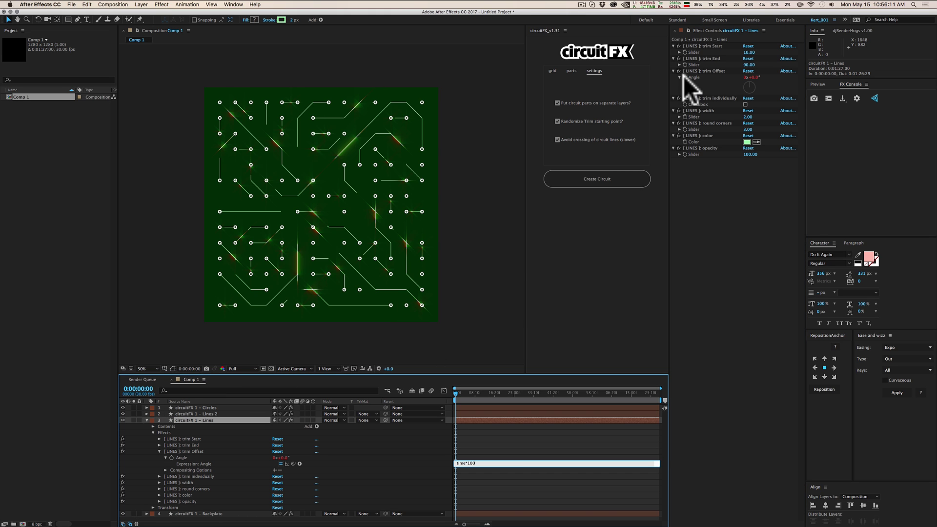
{"action": "key", "text": "KP_Enter"}
{"action": "key", "text": "space"}
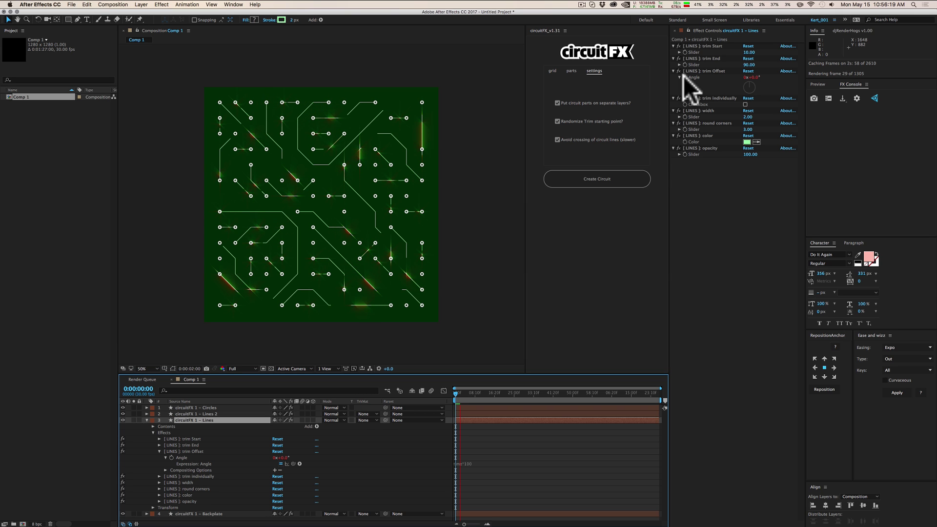
{"action": "key", "text": "space"}
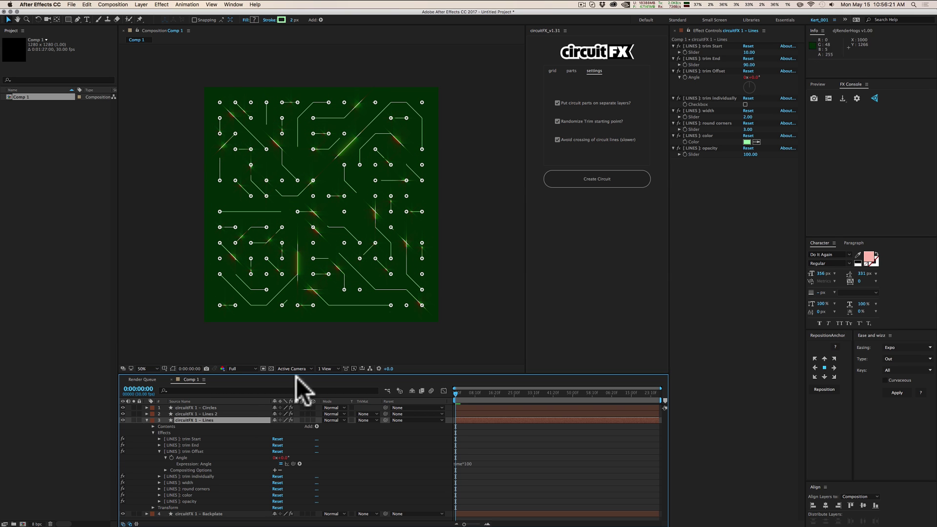
- Delete all the circuit layers from the composition
{"action": "left_click", "coordinate": [145, 420]}
{"action": "left_click", "coordinate": [148, 440]}
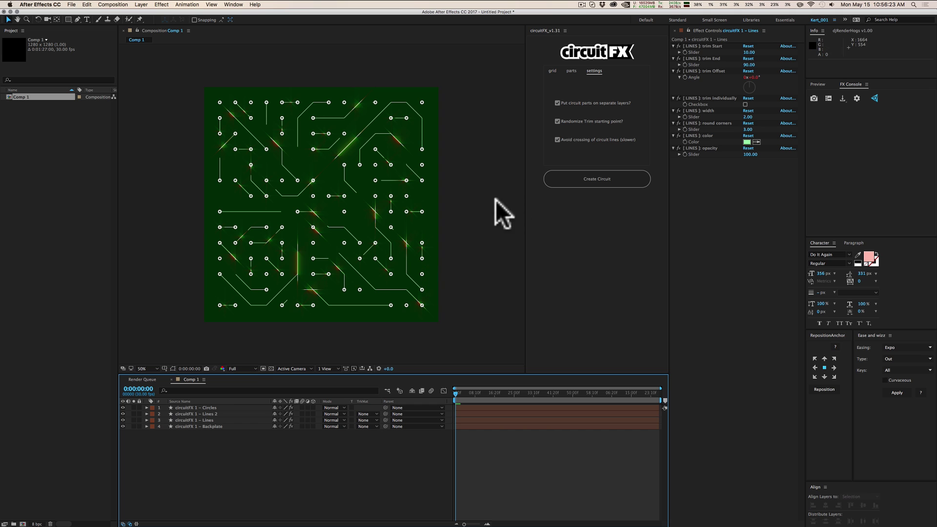
{"action": "left_click_drag", "start_coordinate": [204, 467], "coordinate": [239, 407]}
{"action": "key", "text": "Delete"}
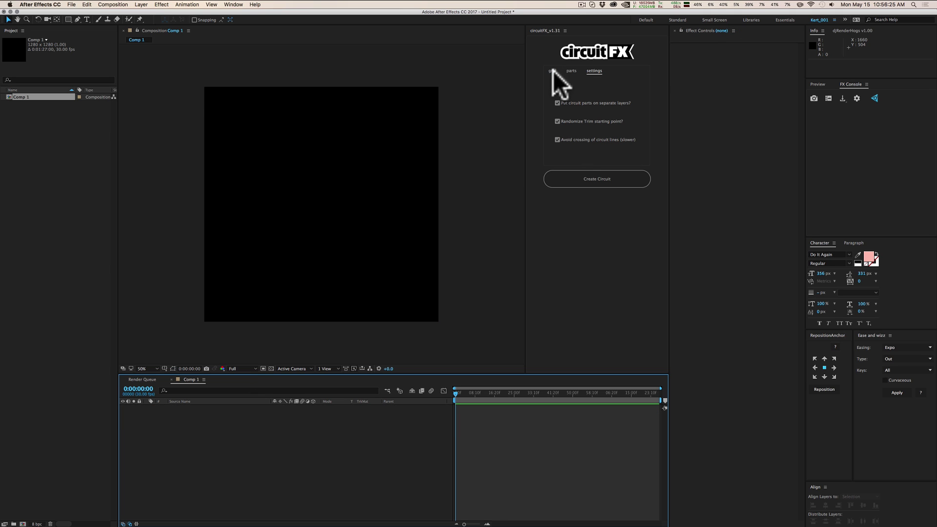
- Create a circuit with the Center Out grid type
{"action": "left_click", "coordinate": [552, 72]}
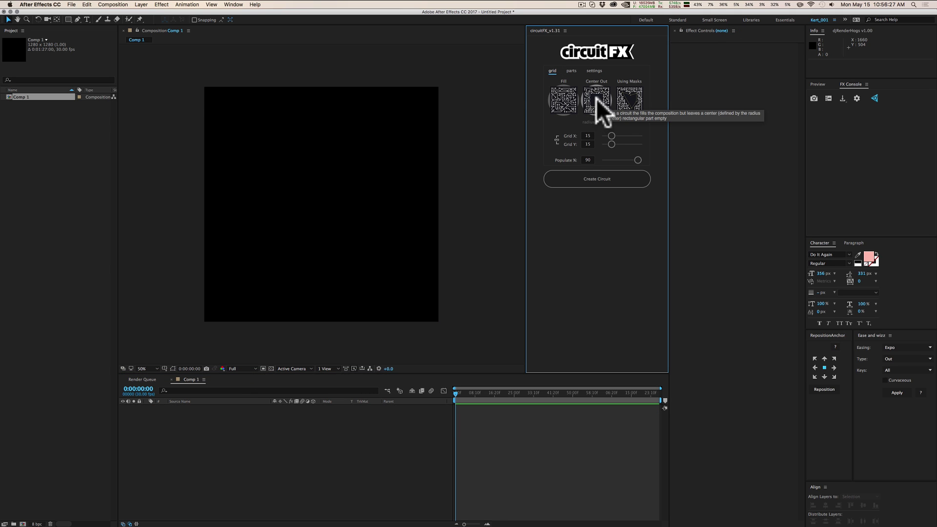
{"action": "left_click", "coordinate": [597, 100]}
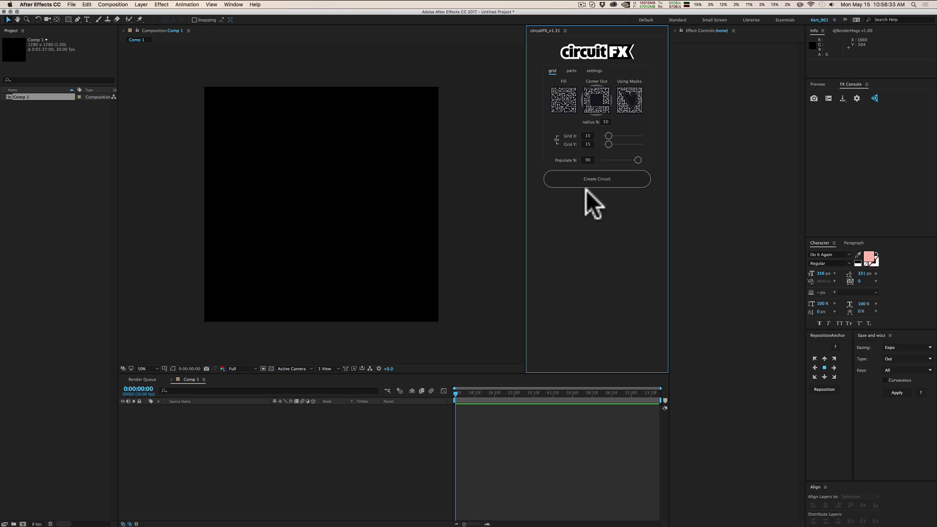
{"action": "left_click", "coordinate": [616, 180]}
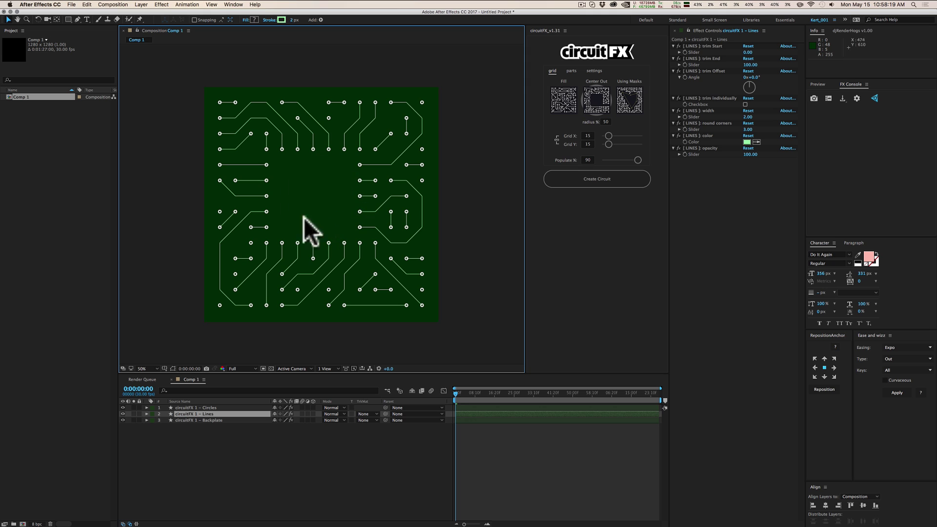
- Set the empty center's radius to 10% and create another circuit
{"action": "left_click", "coordinate": [605, 121]}
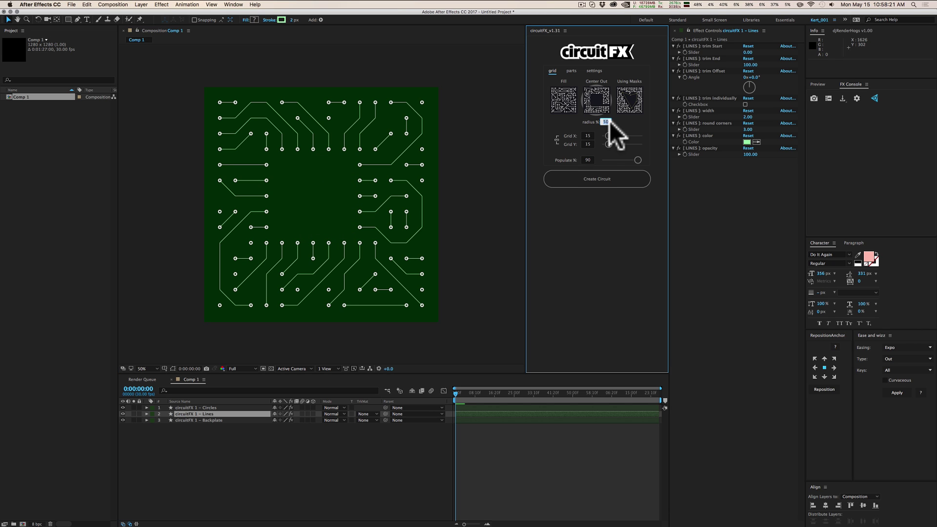
{"action": "type", "text": "10"}
{"action": "key", "text": "Return"}
{"action": "left_click", "coordinate": [613, 183]}
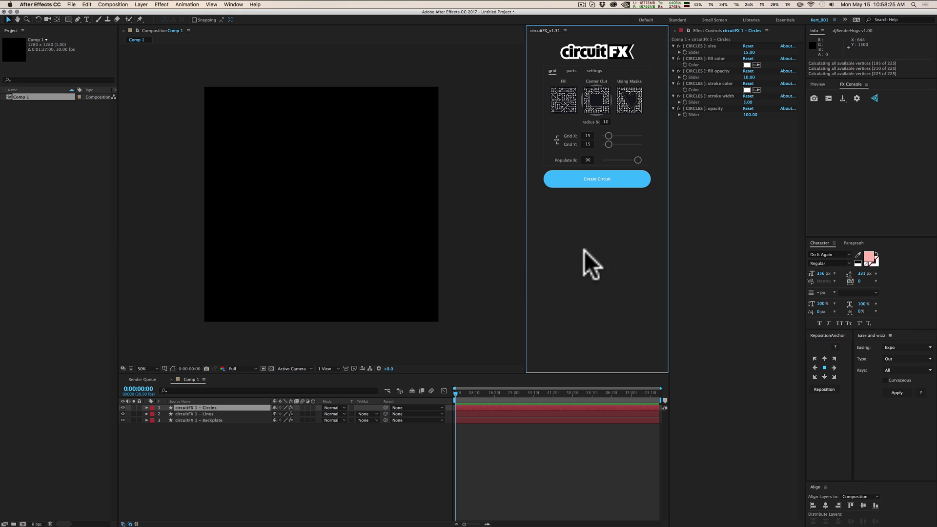
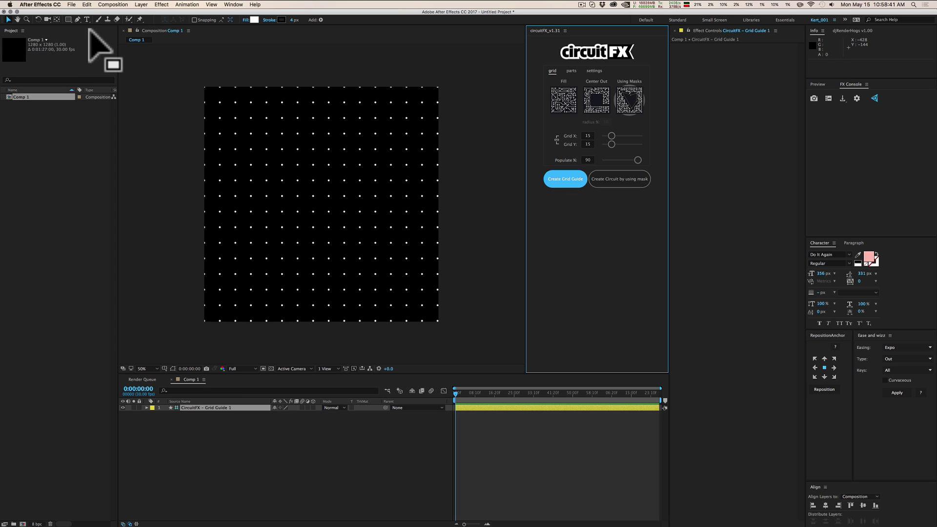
- Draw a closed, filled Y-shaped outline across the middle of the grid guide with the Pen tool
{"action": "left_click", "coordinate": [77, 19]}
{"action": "left_click", "coordinate": [264, 142]}
{"action": "left_click", "coordinate": [262, 218]}
{"action": "left_click", "coordinate": [303, 219]}
{"action": "left_click", "coordinate": [306, 265]}
{"action": "left_click", "coordinate": [338, 265]}
{"action": "left_click", "coordinate": [335, 219]}
{"action": "left_click", "coordinate": [368, 218]}
{"action": "left_click", "coordinate": [367, 142]}
{"action": "left_click", "coordinate": [338, 142]}
{"action": "left_click", "coordinate": [336, 188]}
{"action": "left_click", "coordinate": [305, 188]}
{"action": "left_click", "coordinate": [305, 142]}
{"action": "left_click", "coordinate": [263, 143]}
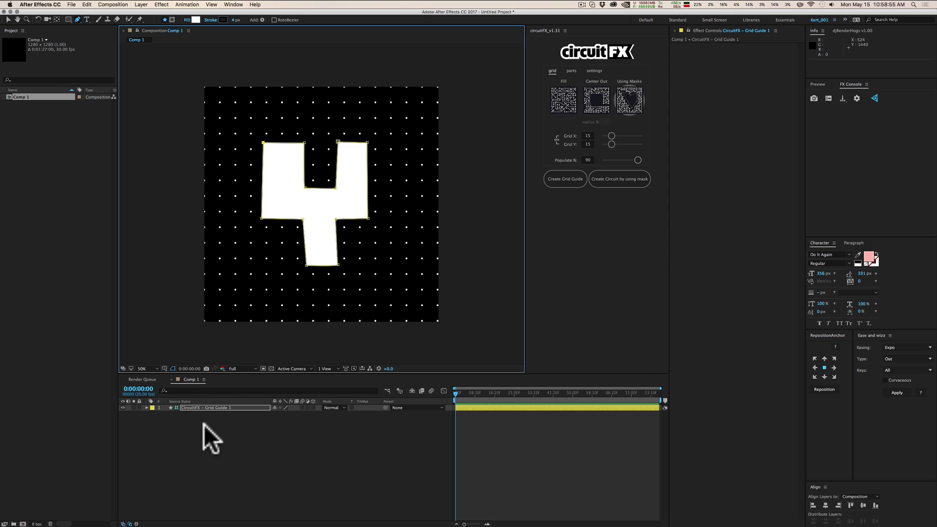
- Delete the drawn Y shape from the grid guide layer's contents
{"action": "left_click", "coordinate": [147, 407]}
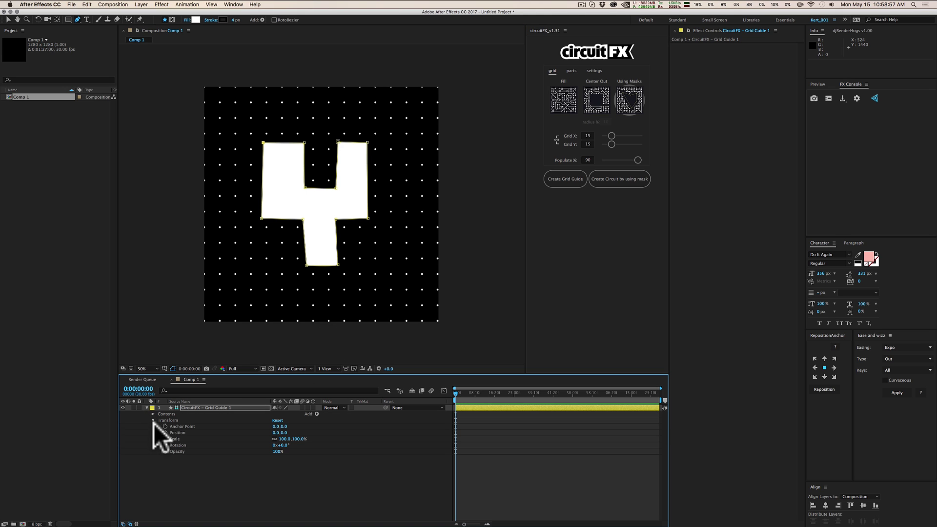
{"action": "left_click", "coordinate": [153, 419]}
{"action": "left_click", "coordinate": [160, 415]}
{"action": "left_click", "coordinate": [171, 421]}
{"action": "key", "text": "Delete"}
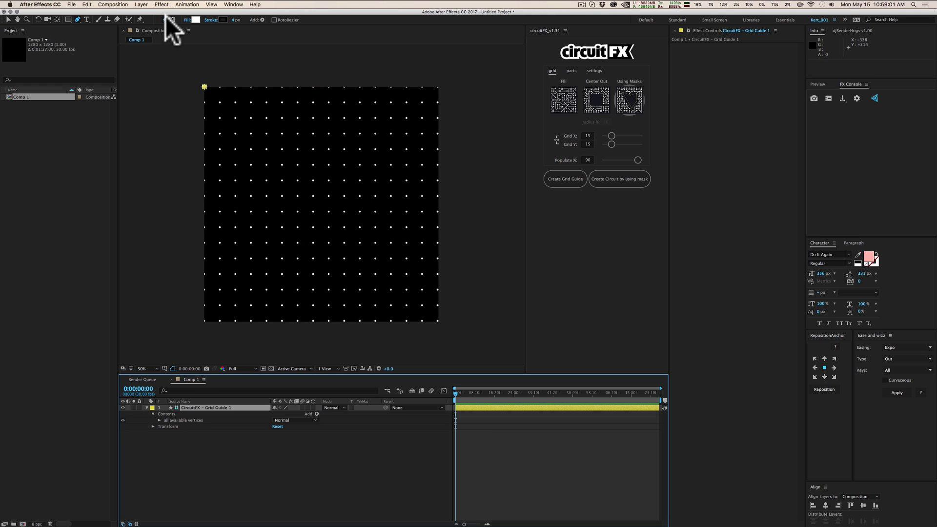
- Draw a closed Y-shaped mask with 12 vertices on the grid guide layer and create a circuit from it
{"action": "left_click", "coordinate": [246, 143]}
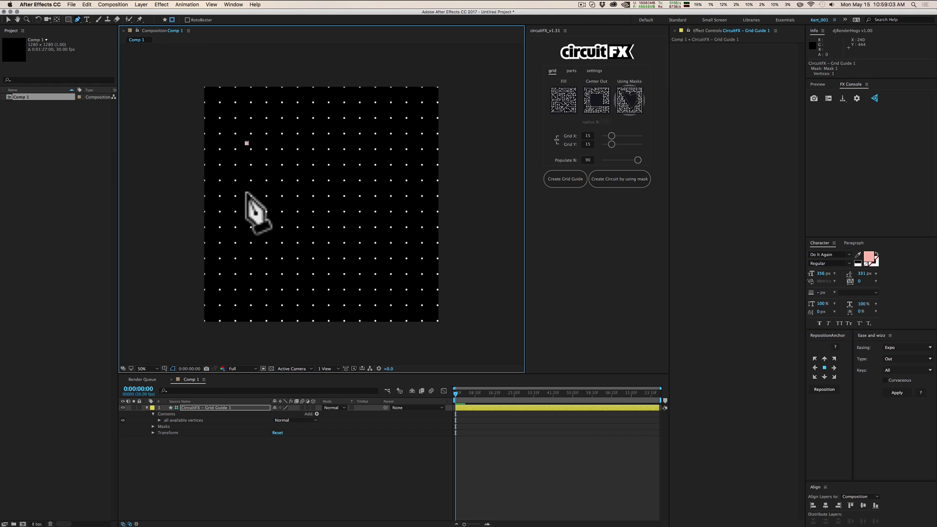
{"action": "left_click", "coordinate": [244, 233]}
{"action": "left_click", "coordinate": [293, 234]}
{"action": "left_click", "coordinate": [292, 265]}
{"action": "left_click", "coordinate": [335, 265]}
{"action": "left_click", "coordinate": [334, 222]}
{"action": "left_click", "coordinate": [368, 220]}
{"action": "left_click", "coordinate": [367, 143]}
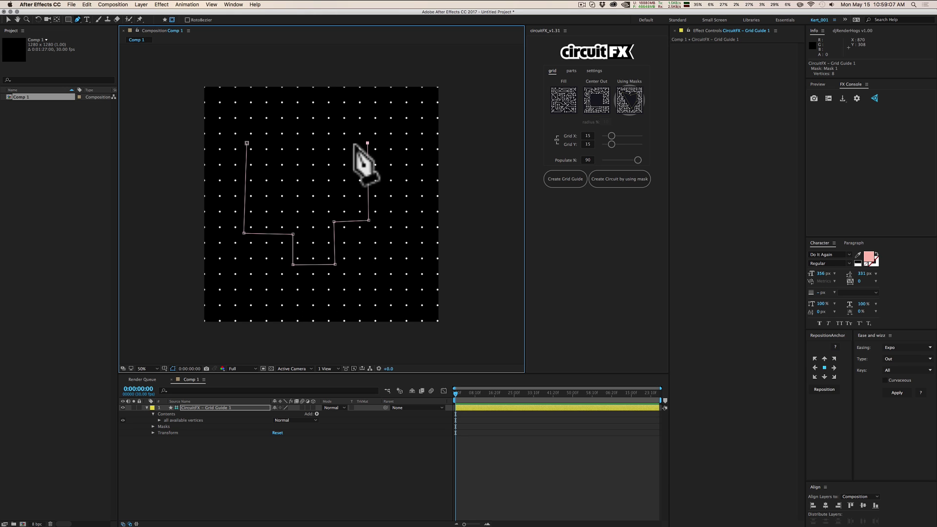
{"action": "left_click", "coordinate": [323, 143]}
{"action": "left_click", "coordinate": [320, 190]}
{"action": "left_click", "coordinate": [286, 188]}
{"action": "left_click", "coordinate": [289, 142]}
{"action": "left_click", "coordinate": [247, 143]}
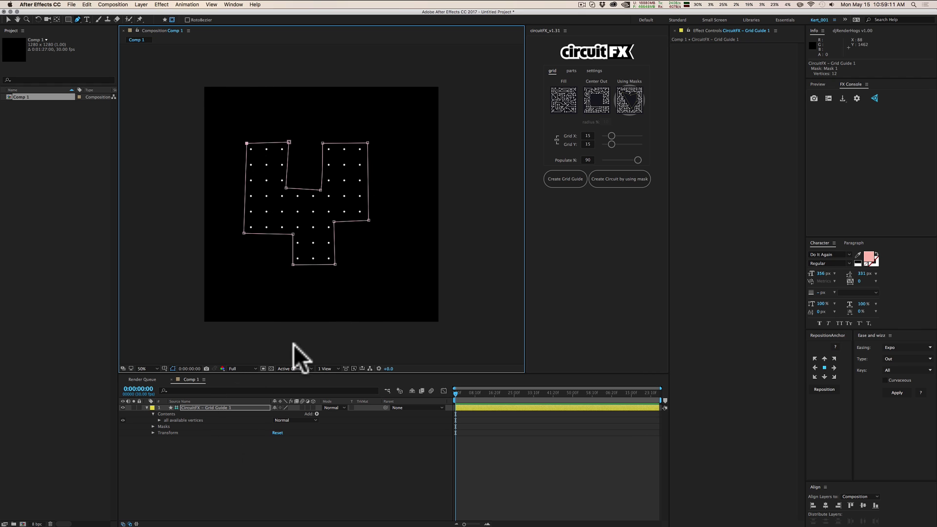
{"action": "left_click", "coordinate": [624, 184]}
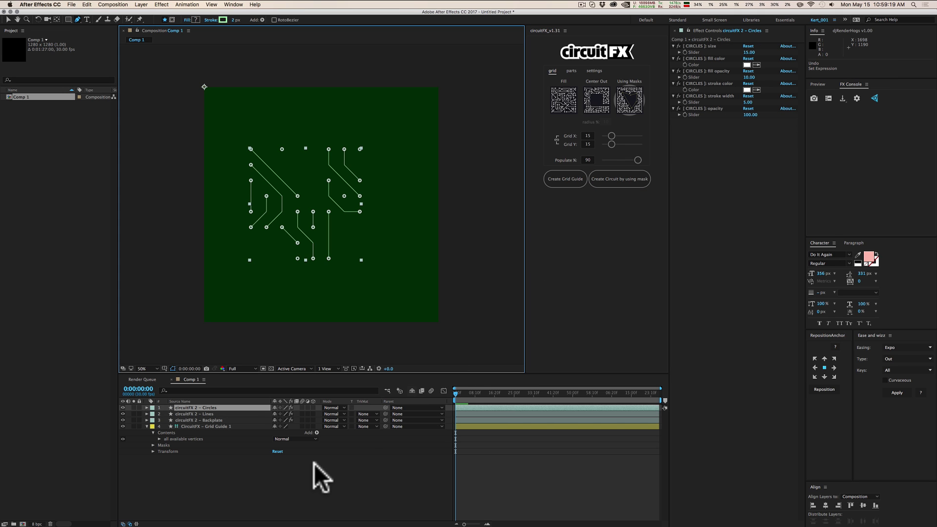
- Replace the generated circuit layers with a circuit created from the grid guide's Mask 1 set to Subtract
{"action": "left_click", "coordinate": [218, 420], "text": "shift"}
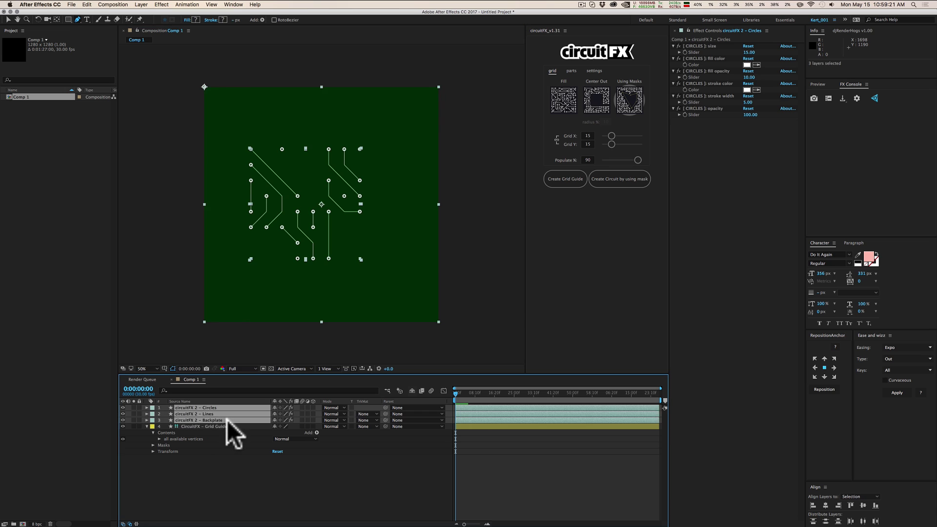
{"action": "key", "text": "Delete"}
{"action": "left_click", "coordinate": [287, 433]}
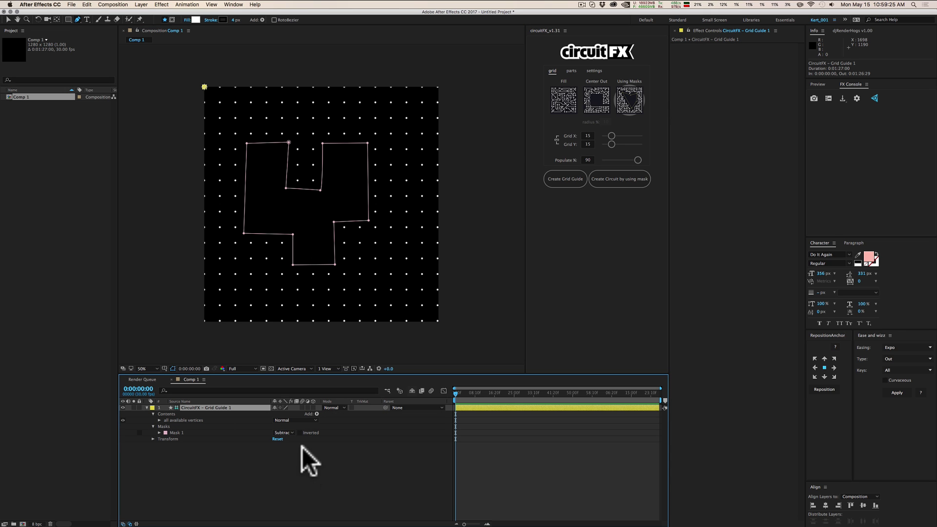
{"action": "left_click", "coordinate": [629, 179]}
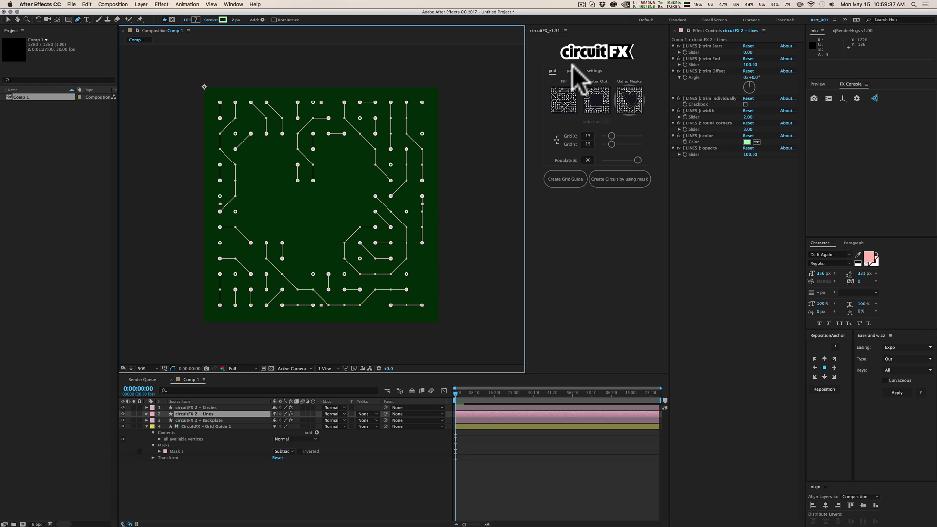
- Show circuitFX's general settings
{"action": "left_click", "coordinate": [595, 70]}
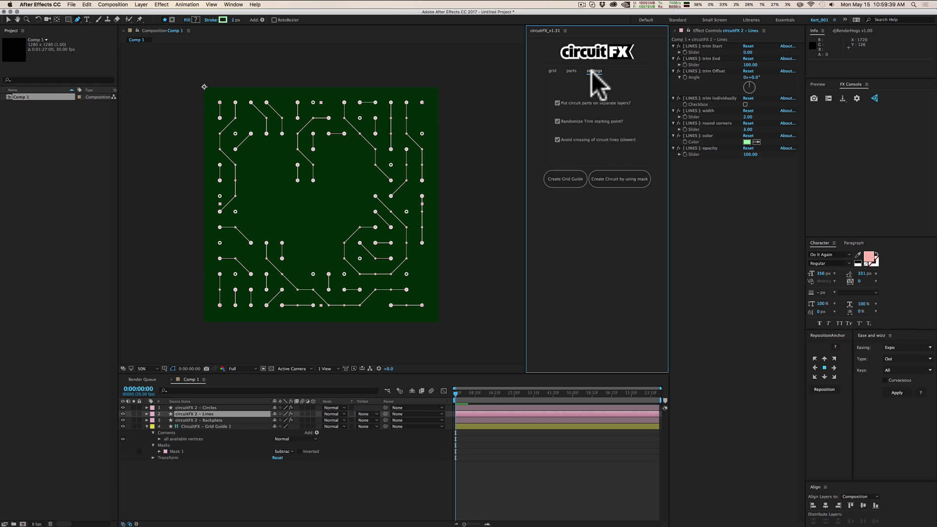